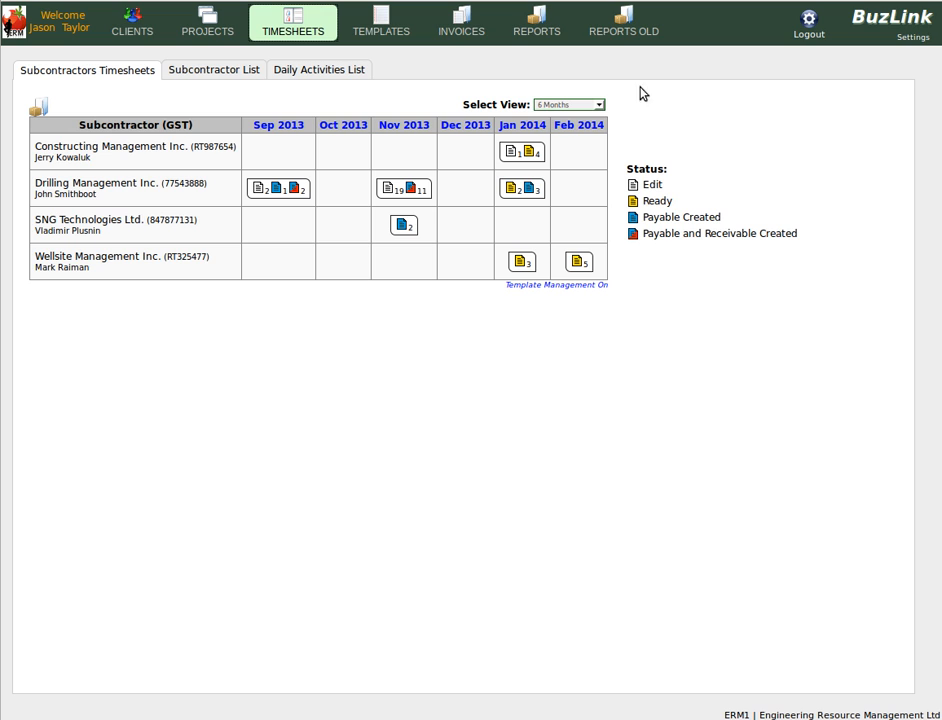
Set the subcontractor timesheet view to 6 Months
{"action": "left_click", "coordinate": [565, 105]}
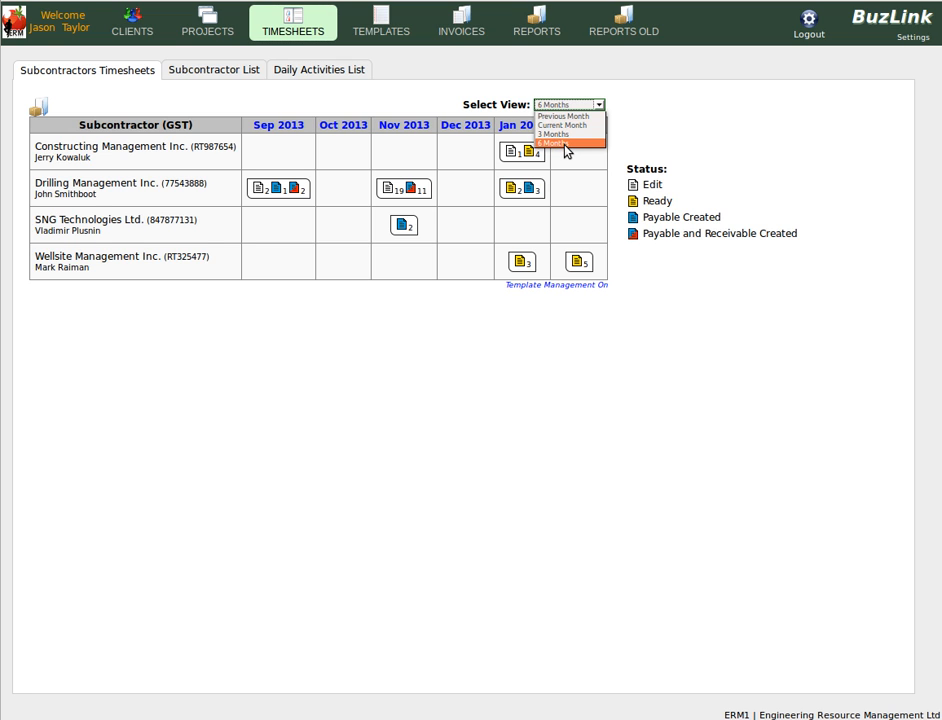
{"action": "left_click", "coordinate": [565, 144]}
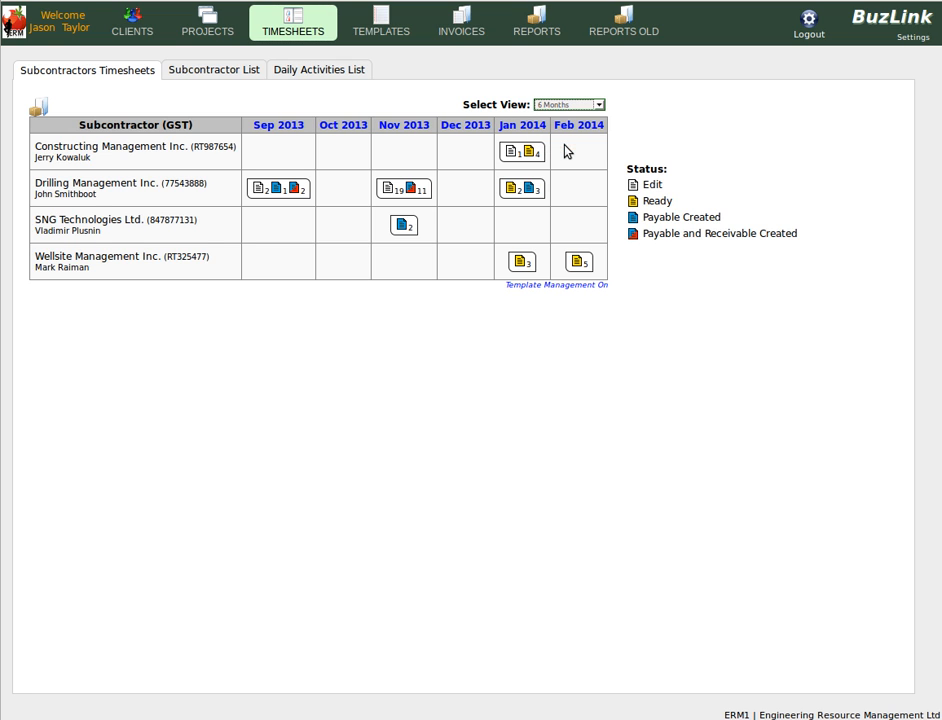
Open the subcontractor list and view Drilling Management Inc.'s project assignments
{"action": "left_click", "coordinate": [212, 72]}
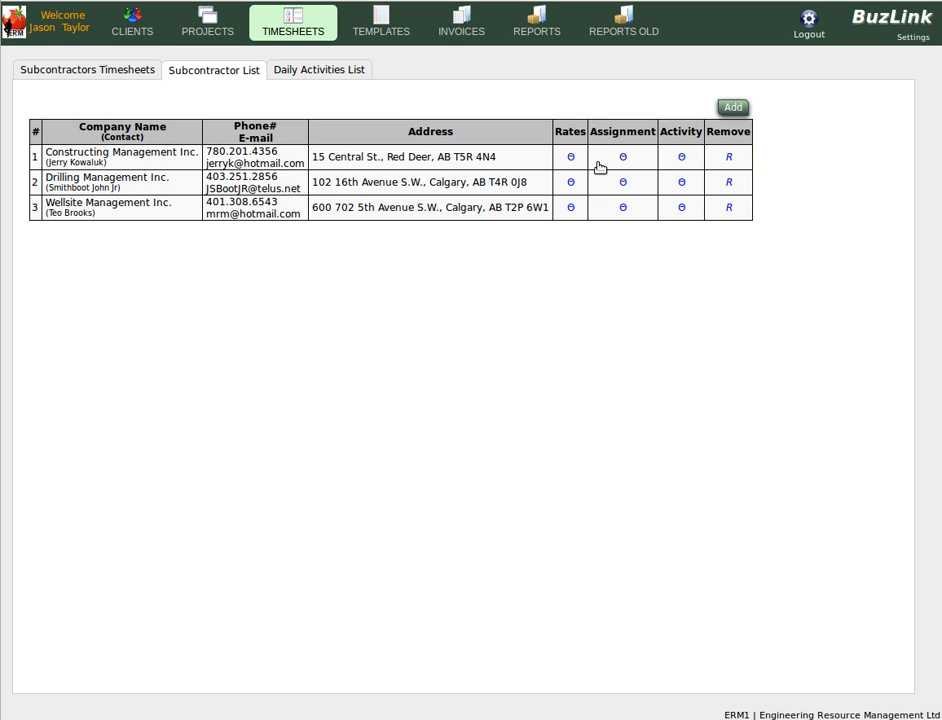
{"action": "left_click", "coordinate": [623, 184]}
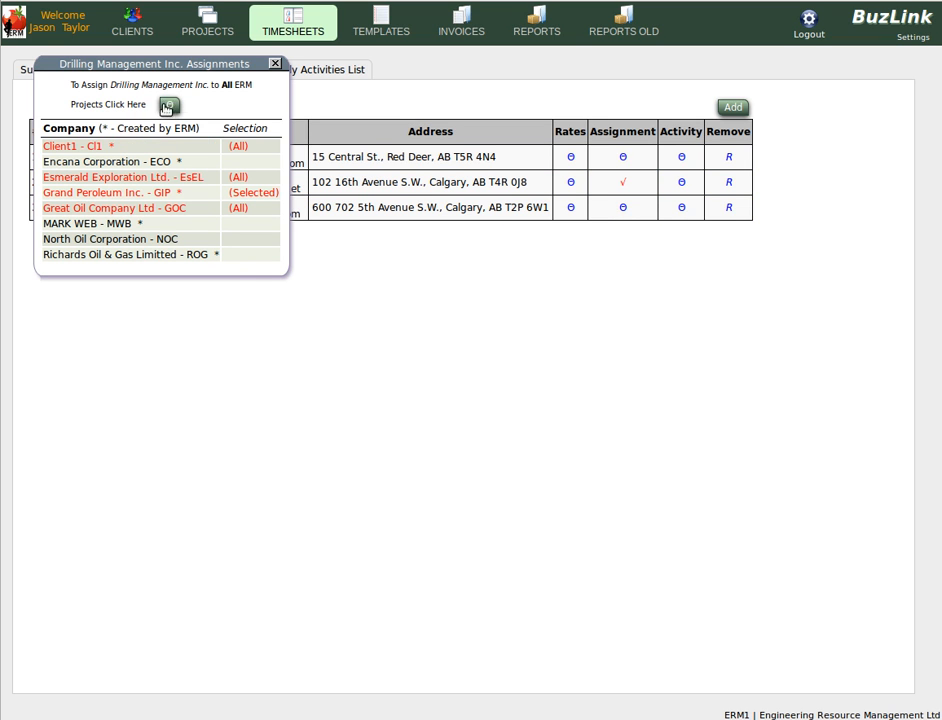
View Drilling Management Inc.'s rates and open the Construction Supervision rate details
{"action": "left_click", "coordinate": [569, 185]}
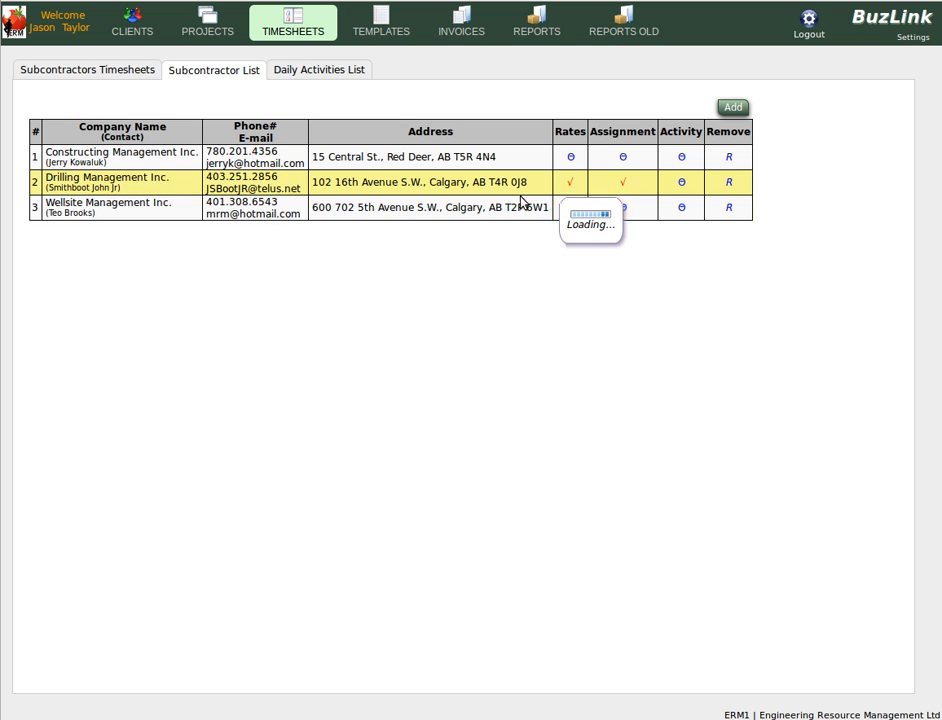
{"action": "left_click", "coordinate": [407, 226]}
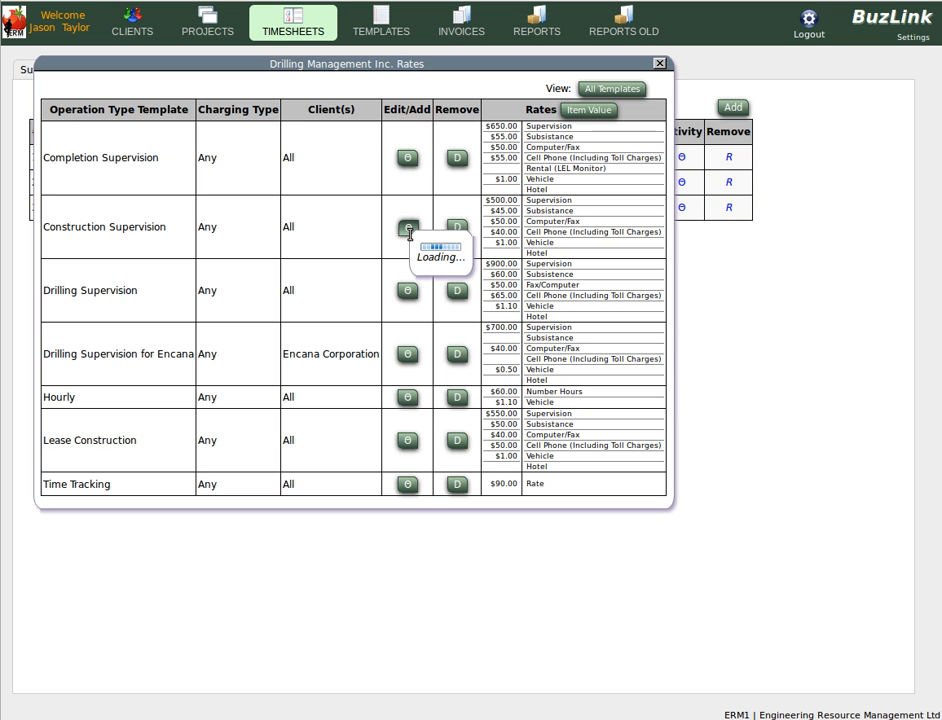
View Wellsite Management Inc.'s activity list and close it
{"action": "left_click", "coordinate": [692, 208]}
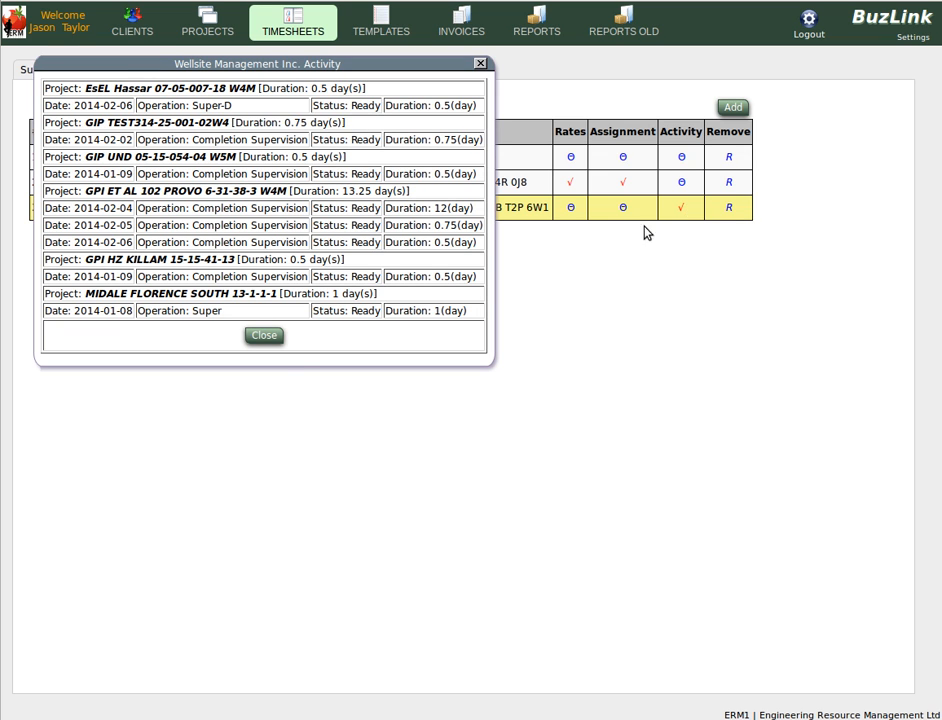
{"action": "left_click", "coordinate": [262, 337]}
Add CanGas Solutions Inc. to the subcontractor list from the service provider list
{"action": "left_click", "coordinate": [734, 109]}
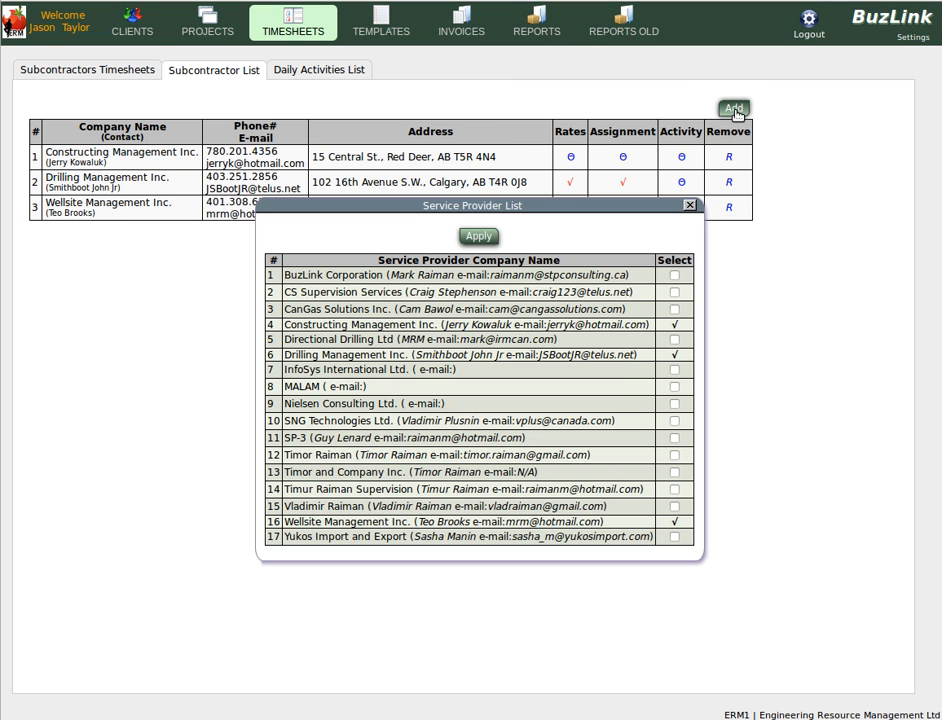
{"action": "left_click", "coordinate": [676, 311]}
{"action": "left_click", "coordinate": [479, 237]}
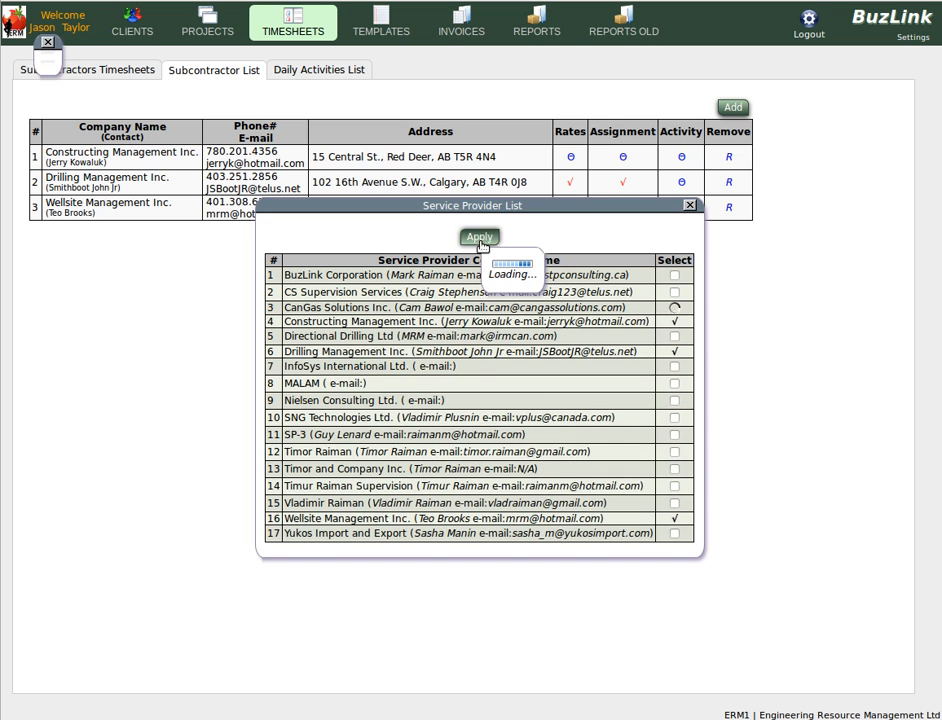
Remove CanGas Solutions Inc. from the subcontractor list, confirming the assignment deletion
{"action": "left_click", "coordinate": [769, 157]}
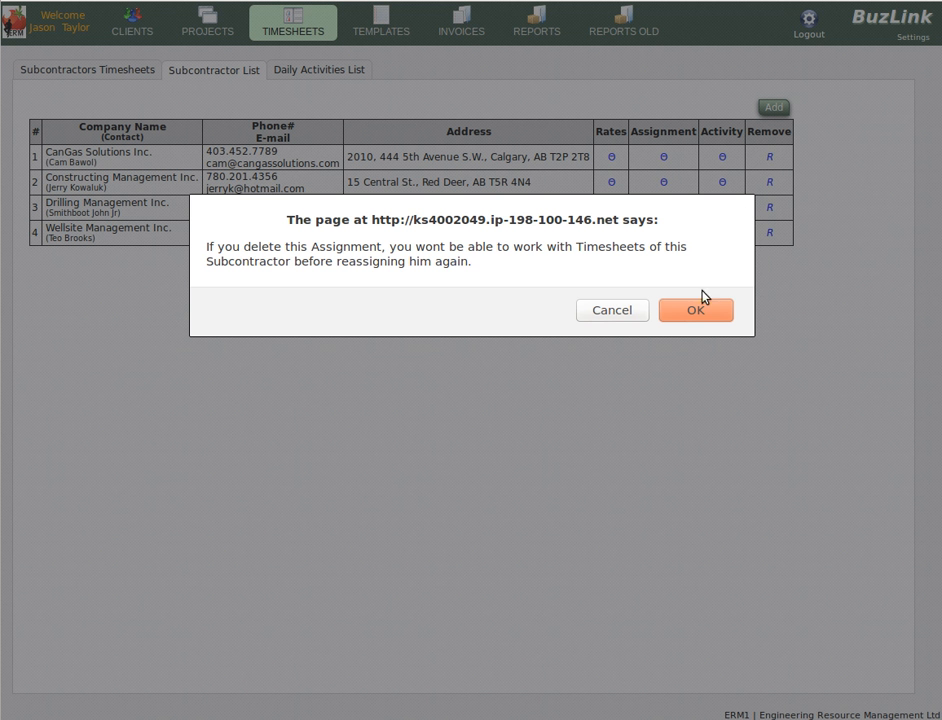
{"action": "left_click", "coordinate": [696, 313]}
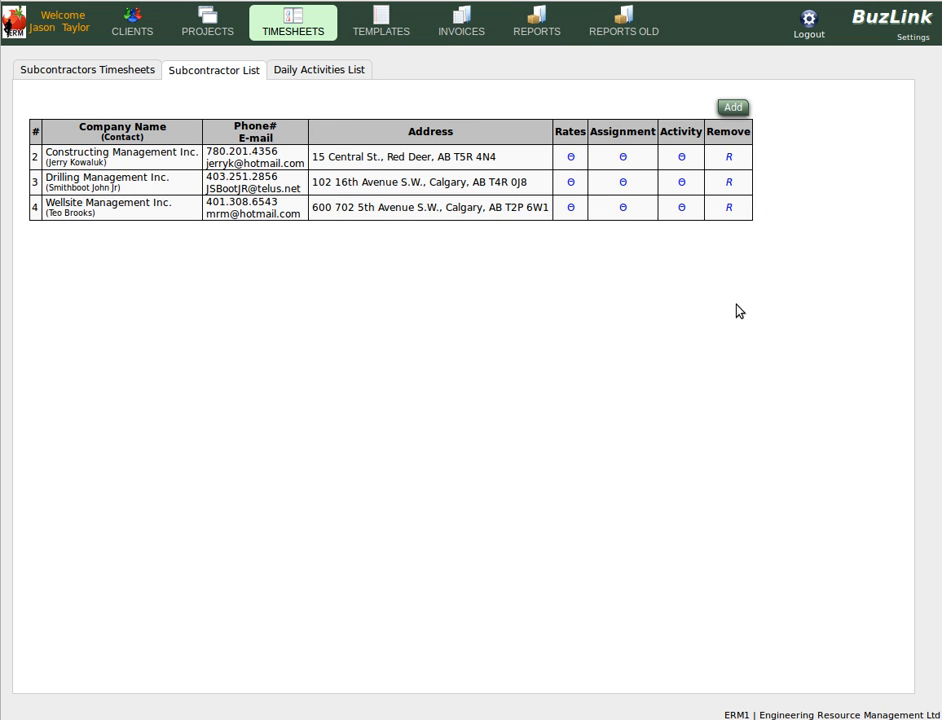
Look up the subcontractors' daily activities for 2014-01-02
{"action": "left_click", "coordinate": [301, 69]}
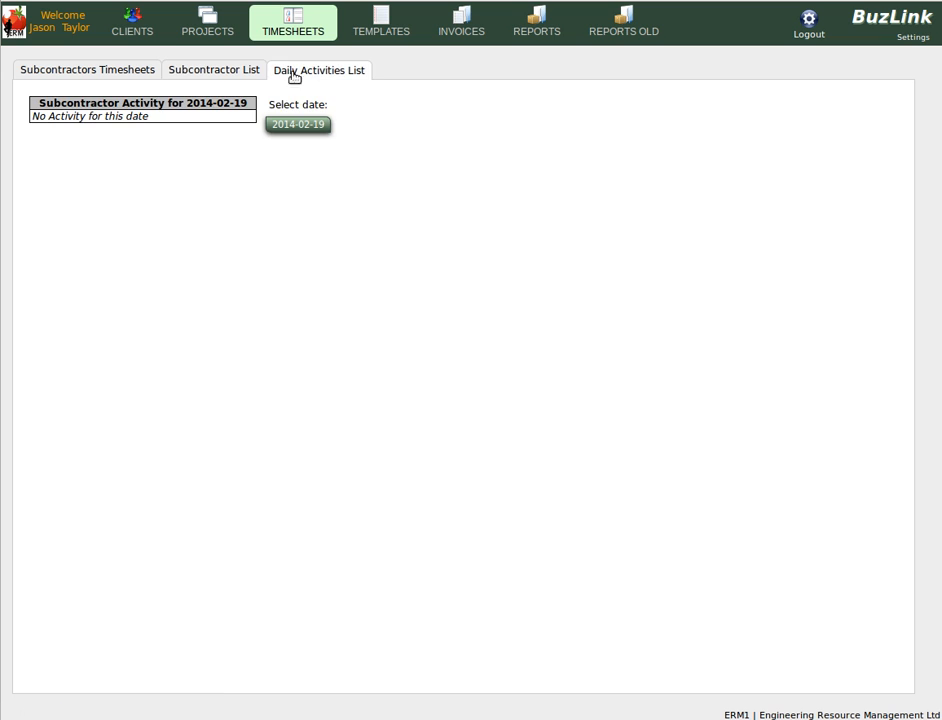
{"action": "left_click", "coordinate": [309, 130]}
{"action": "left_click", "coordinate": [374, 152]}
{"action": "left_click", "coordinate": [367, 164]}
{"action": "left_click", "coordinate": [391, 184]}
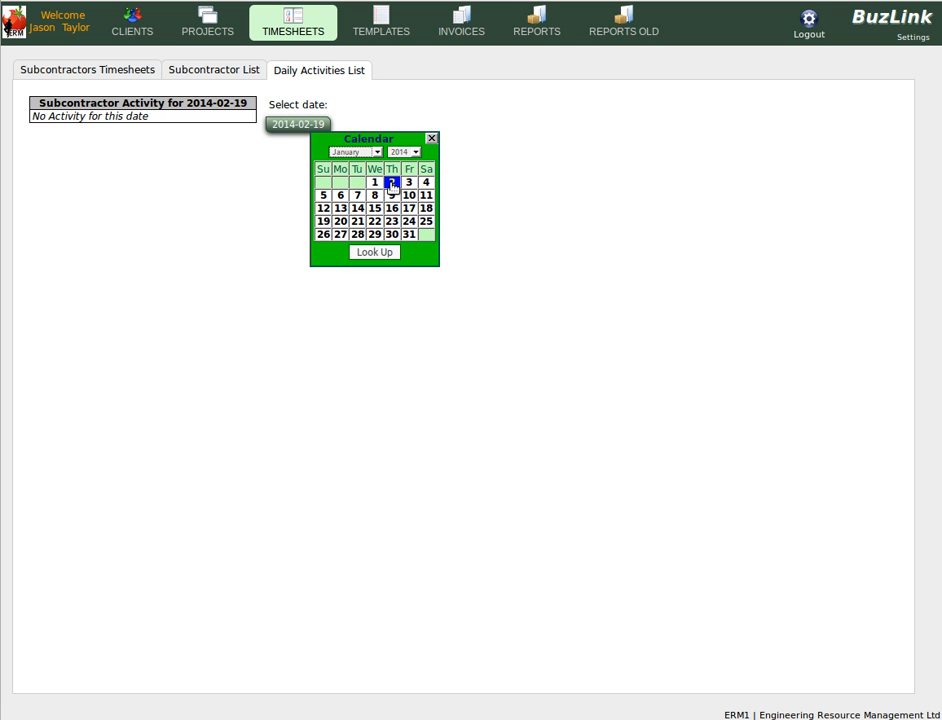
{"action": "left_click", "coordinate": [380, 253]}
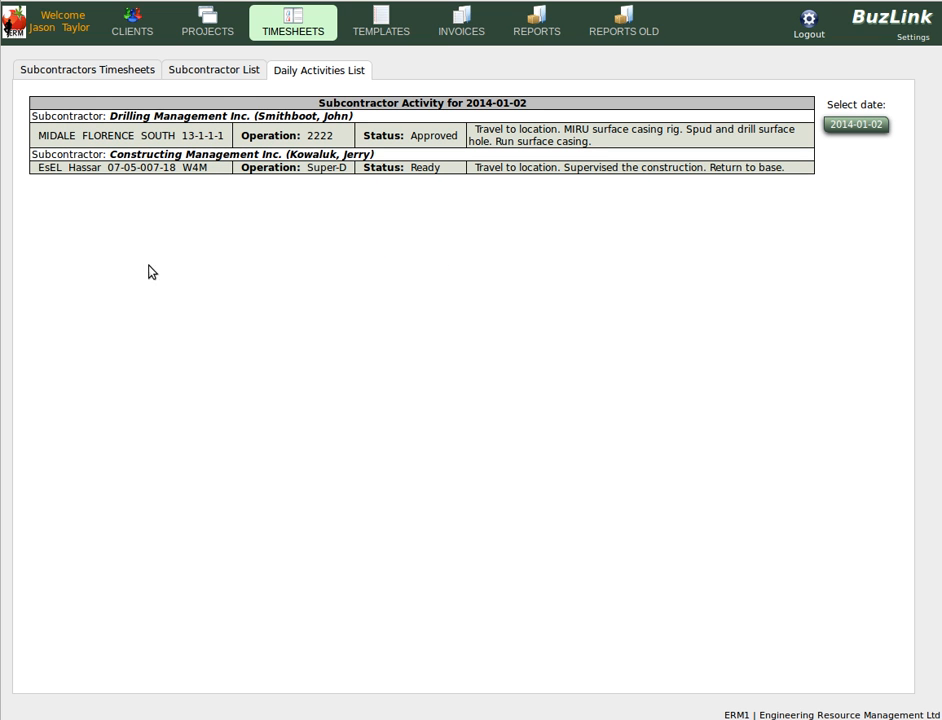
Open Constructing Management Inc.'s January 2014 timesheet and its 2 January entry
{"action": "left_click", "coordinate": [86, 72]}
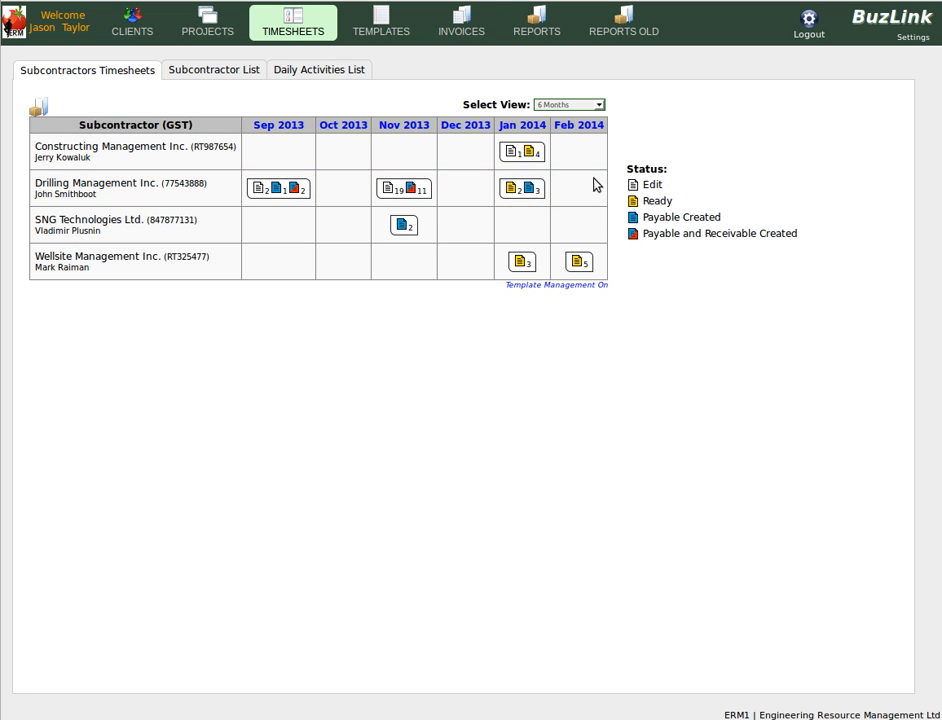
{"action": "left_click", "coordinate": [519, 152]}
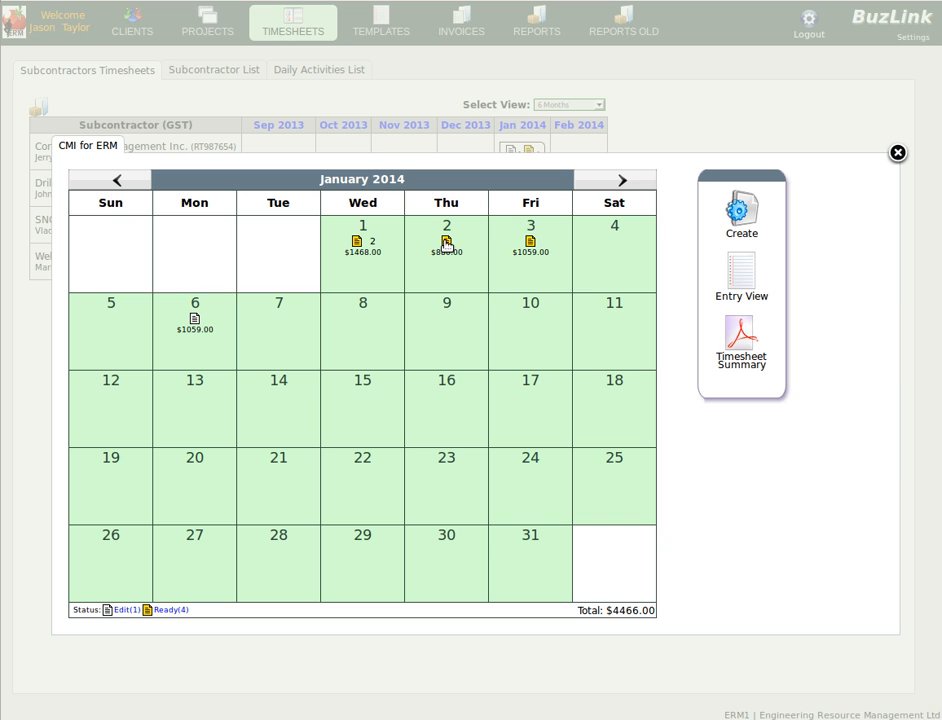
{"action": "left_click", "coordinate": [453, 247]}
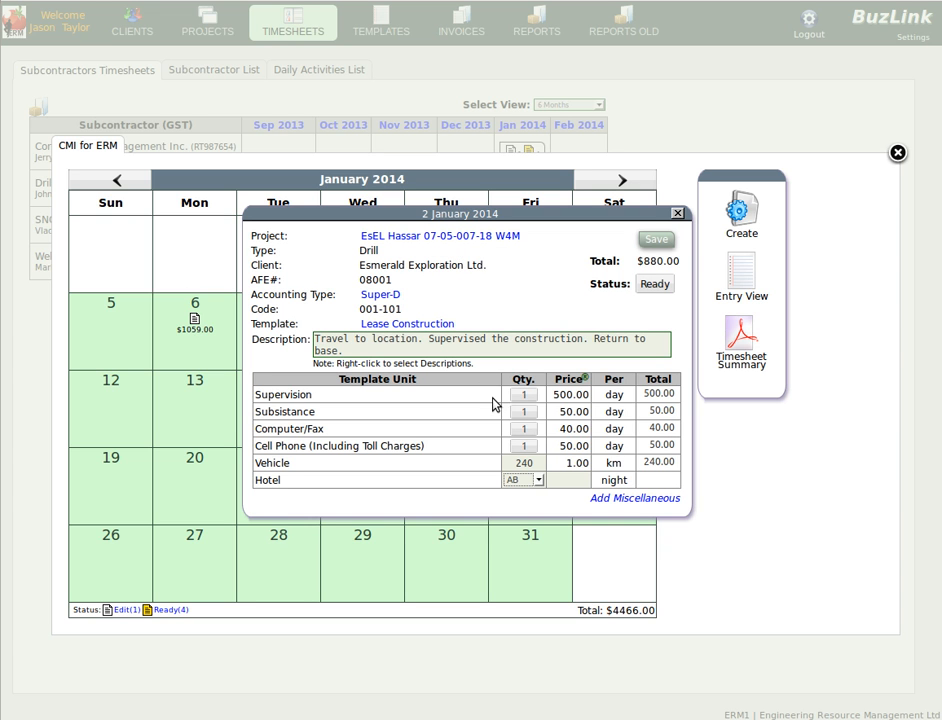
Change the 2 January entry's Supervision, Subsistence, Computer/Fax and Cell Phone quantities to 0.75, toggle its status, and close without saving
{"action": "left_click", "coordinate": [523, 411]}
{"action": "left_click", "coordinate": [523, 445]}
{"action": "left_click", "coordinate": [523, 428]}
{"action": "left_click", "coordinate": [523, 394]}
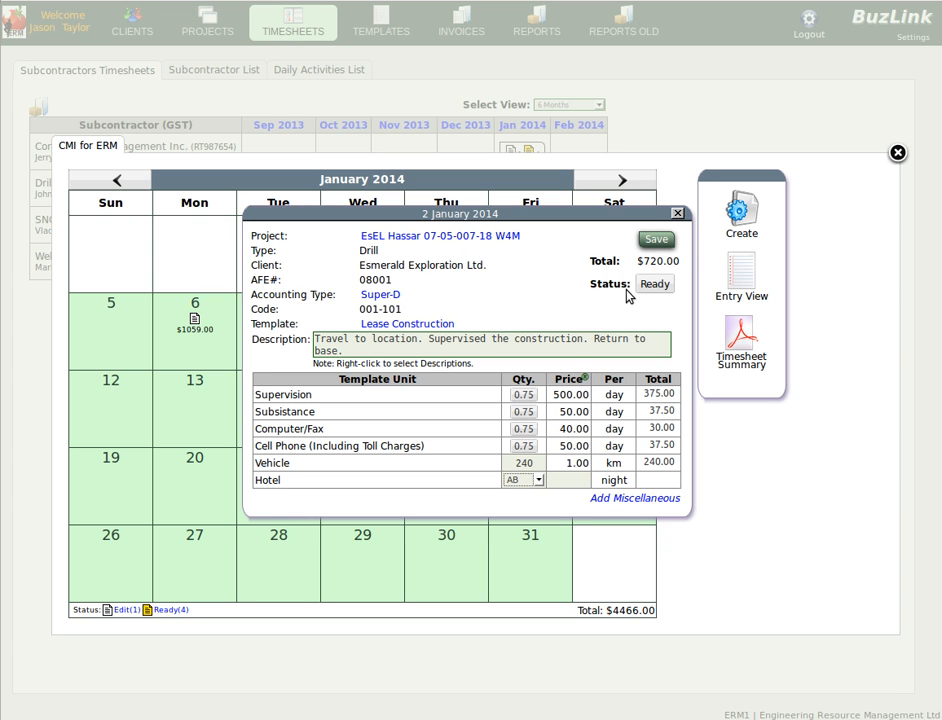
{"action": "left_click", "coordinate": [655, 284]}
{"action": "left_click", "coordinate": [677, 213]}
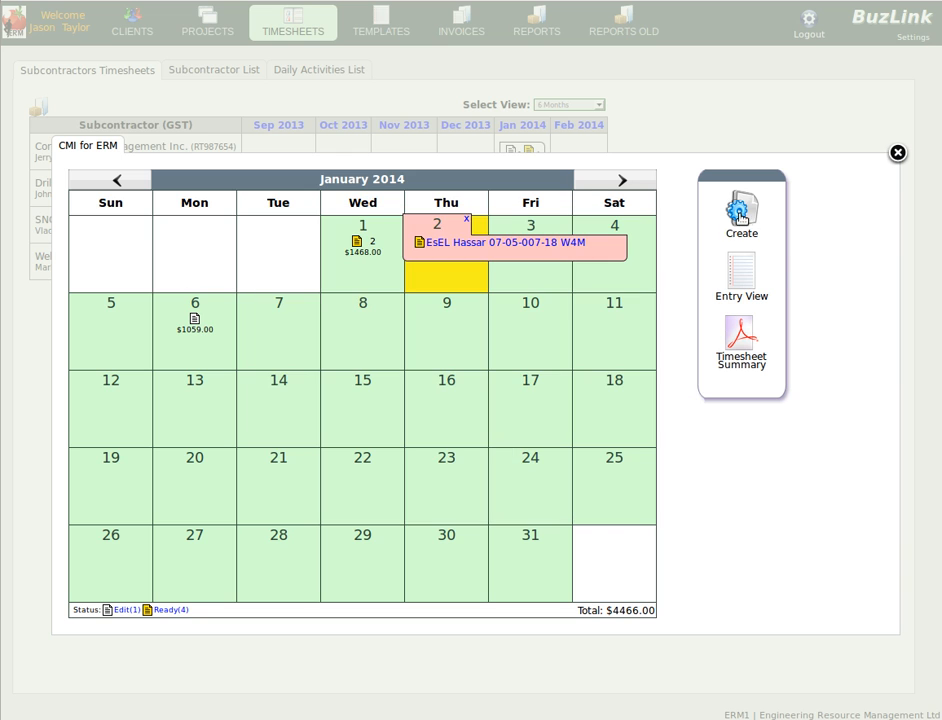
Open the Create panel to review entries by project, then close it
{"action": "left_click", "coordinate": [740, 212]}
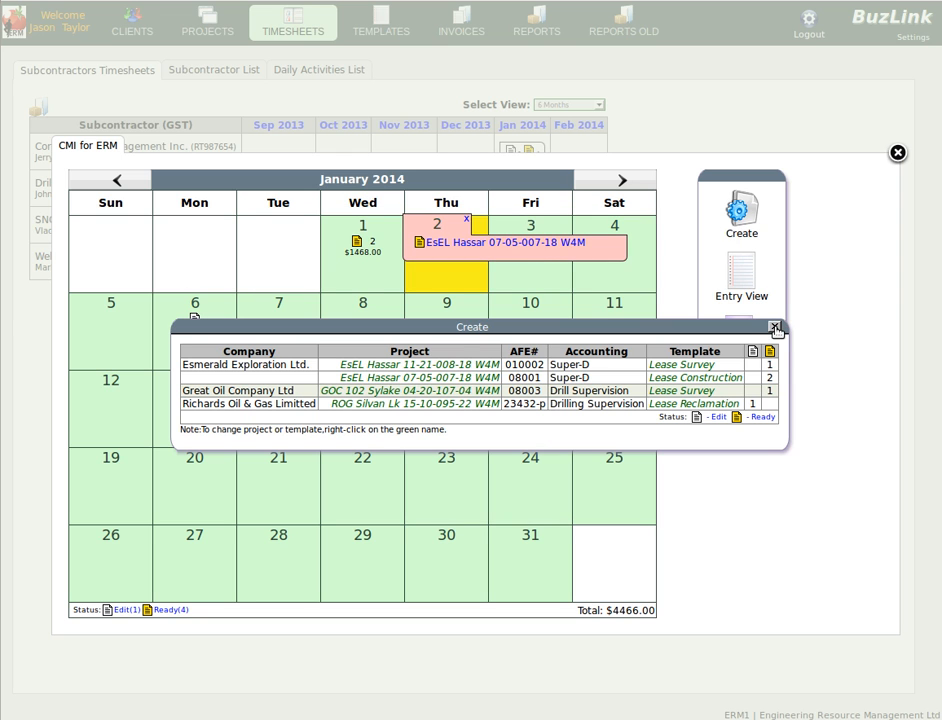
{"action": "left_click", "coordinate": [775, 328]}
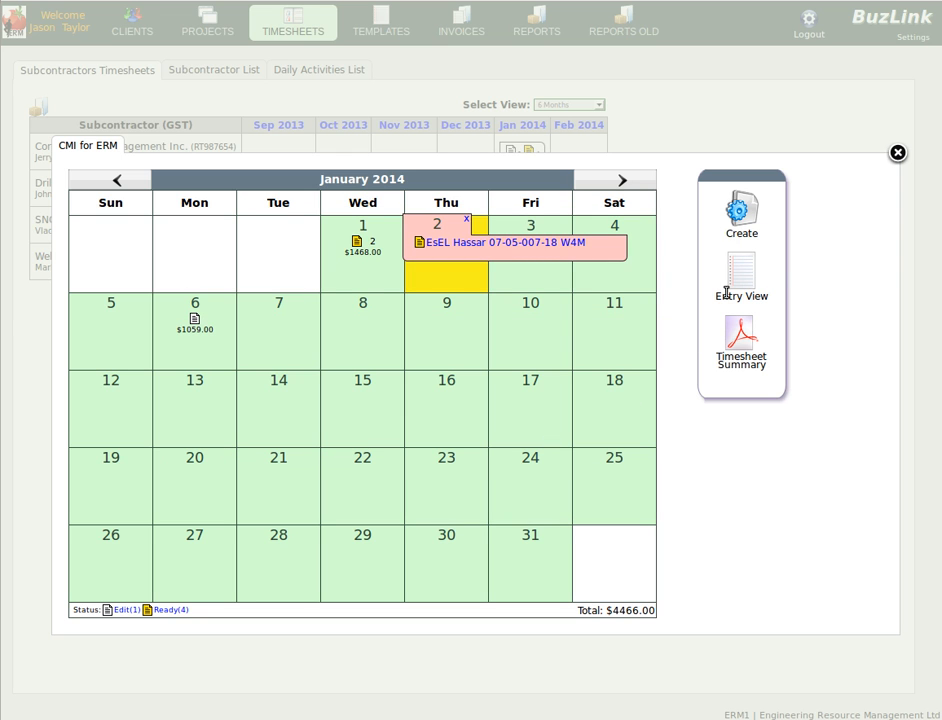
Switch to Entry View and approve the first 2014-01-01 entry
{"action": "left_click", "coordinate": [741, 275]}
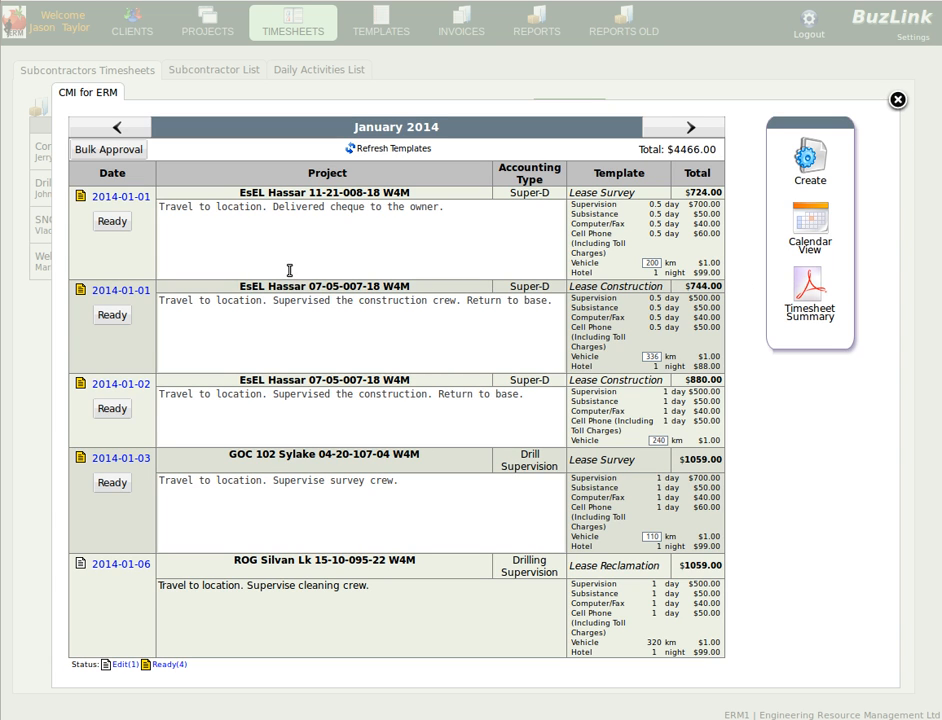
{"action": "left_click", "coordinate": [113, 223]}
Approve the second 2014-01-01 entry and set its Subsistence and Cell Phone quantities to 0.25, closing without saving
{"action": "left_click", "coordinate": [121, 291]}
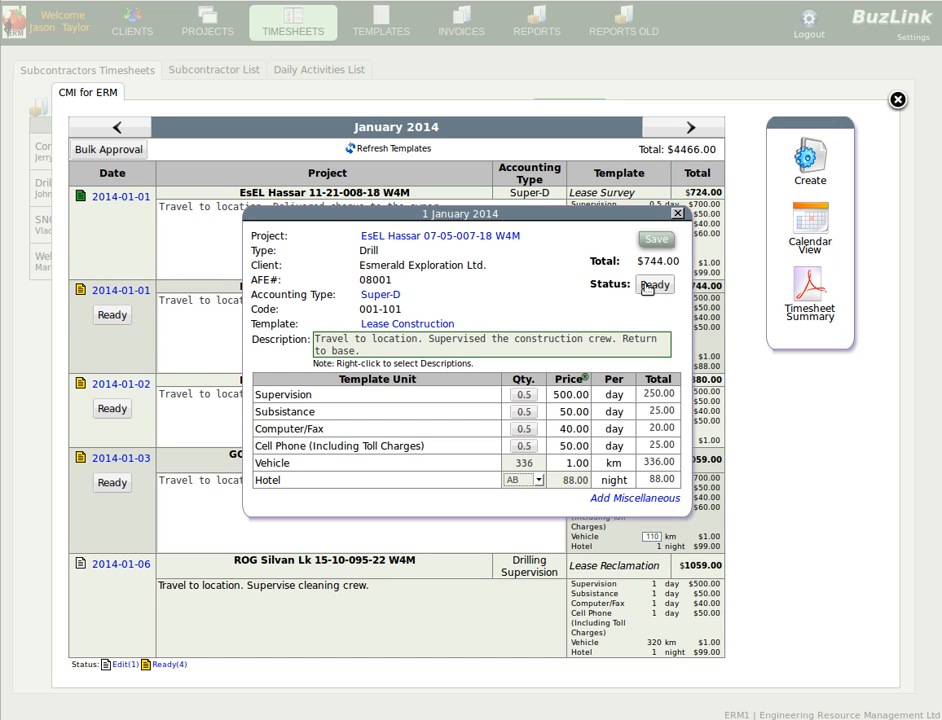
{"action": "left_click", "coordinate": [647, 286]}
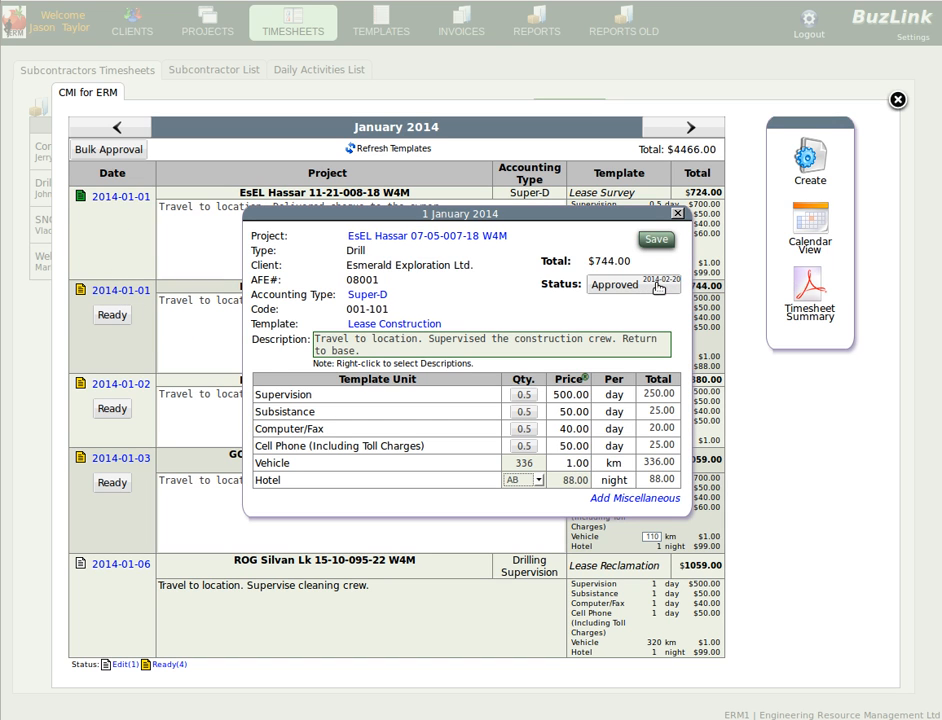
{"action": "left_click", "coordinate": [520, 412]}
{"action": "left_click", "coordinate": [524, 446]}
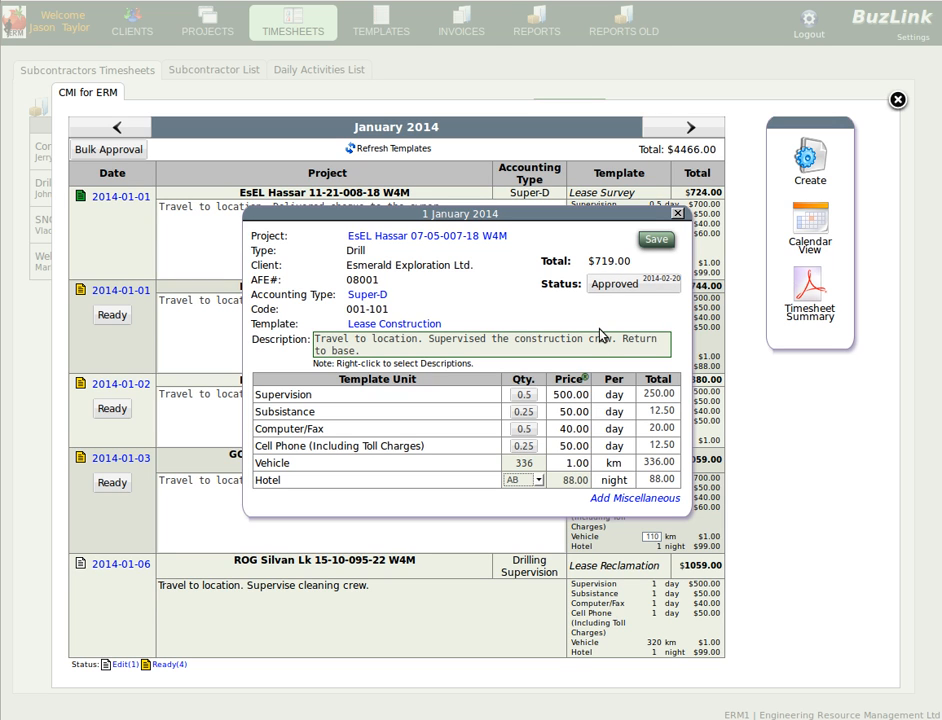
{"action": "mouse_move", "coordinate": [585, 369]}
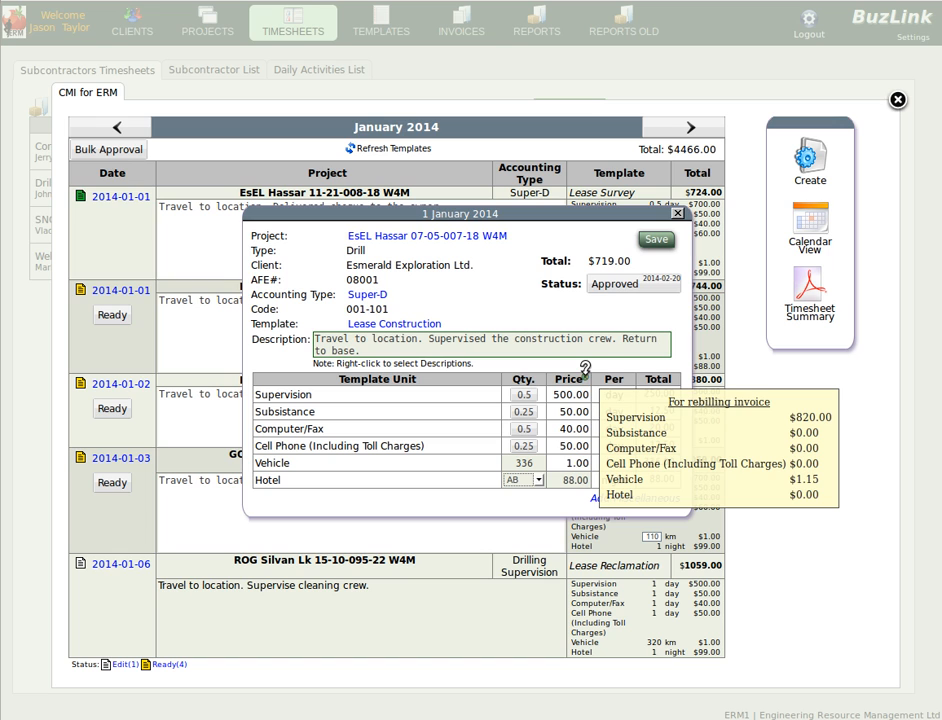
{"action": "left_click", "coordinate": [678, 214]}
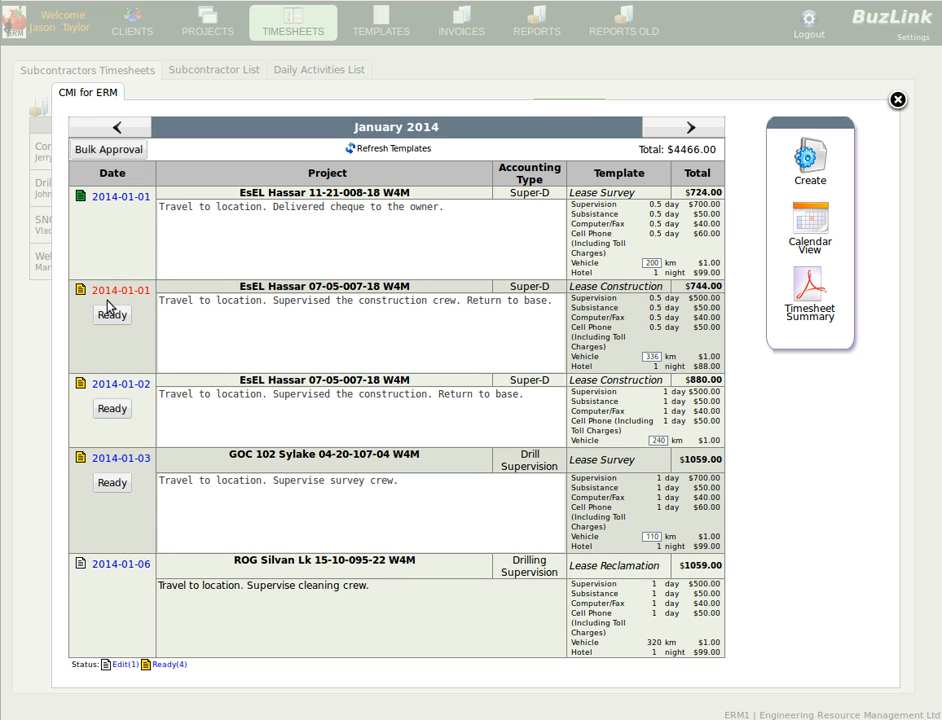
Bulk-approve all ready entries and delete 'Return to base.' from the 2014-01-02 entry's description
{"action": "left_click", "coordinate": [101, 149]}
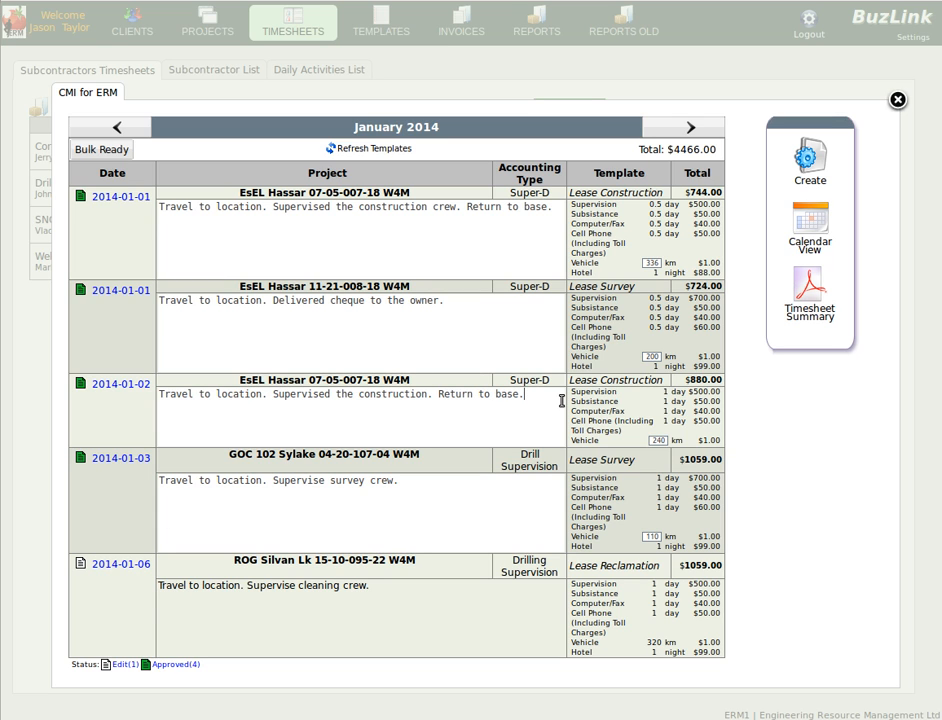
{"action": "key", "text": "BackSpace"}
{"action": "key", "text": "BackSpace"}
{"action": "key", "text": "BackSpace"}
{"action": "key", "text": "BackSpace"}
{"action": "key", "text": "BackSpace"}
{"action": "key", "text": "BackSpace"}
{"action": "key", "text": "BackSpace"}
{"action": "key", "text": "BackSpace"}
{"action": "key", "text": "BackSpace"}
{"action": "key", "text": "BackSpace"}
{"action": "left_click", "coordinate": [408, 330]}
View the 2014-01-06 entry's details and close them
{"action": "left_click", "coordinate": [124, 565]}
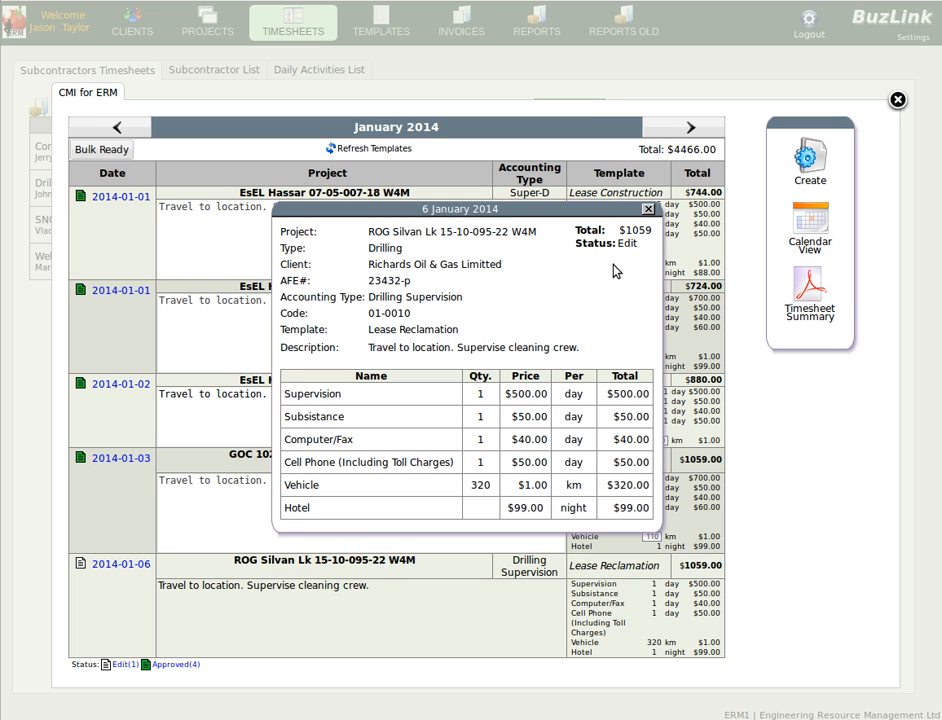
{"action": "left_click", "coordinate": [647, 211]}
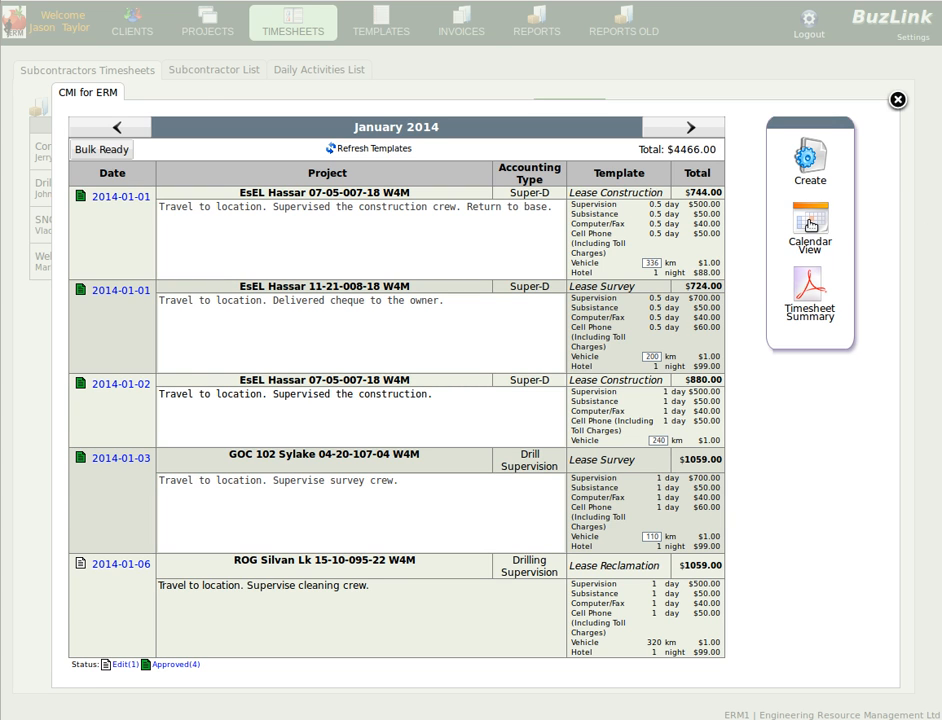
Return to Calendar View, preview the draft payable, and open its PDF invoice preview
{"action": "left_click", "coordinate": [811, 226]}
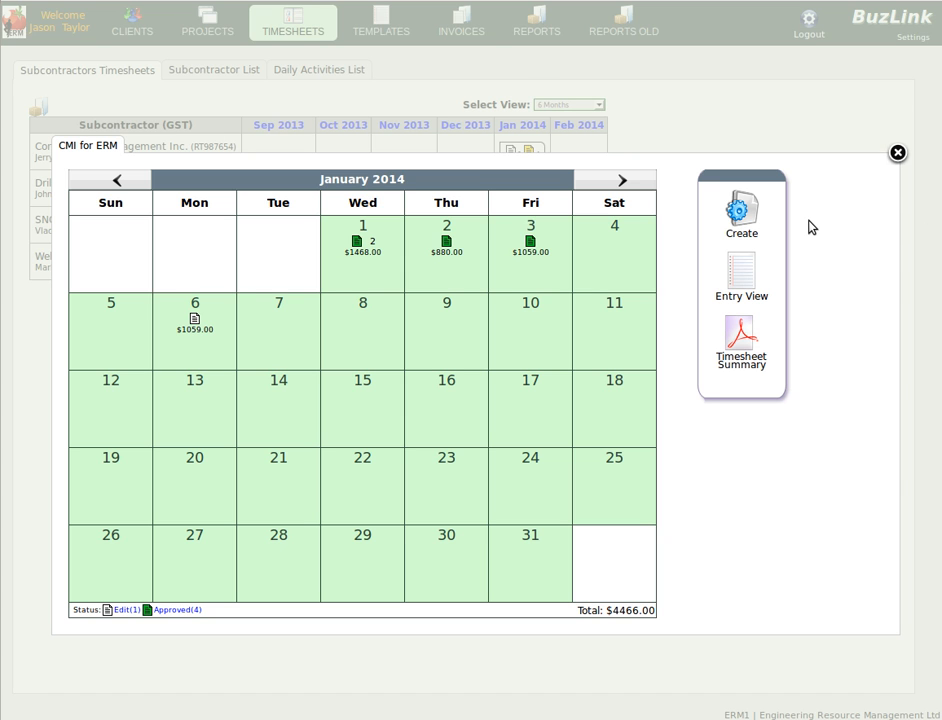
{"action": "left_click", "coordinate": [738, 216]}
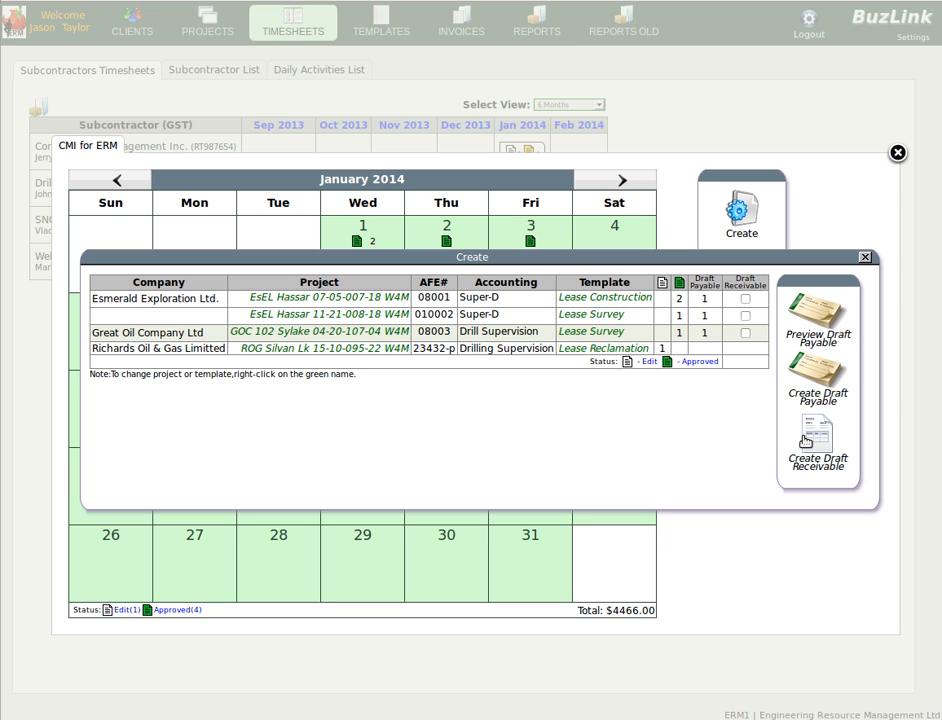
{"action": "left_click", "coordinate": [816, 314]}
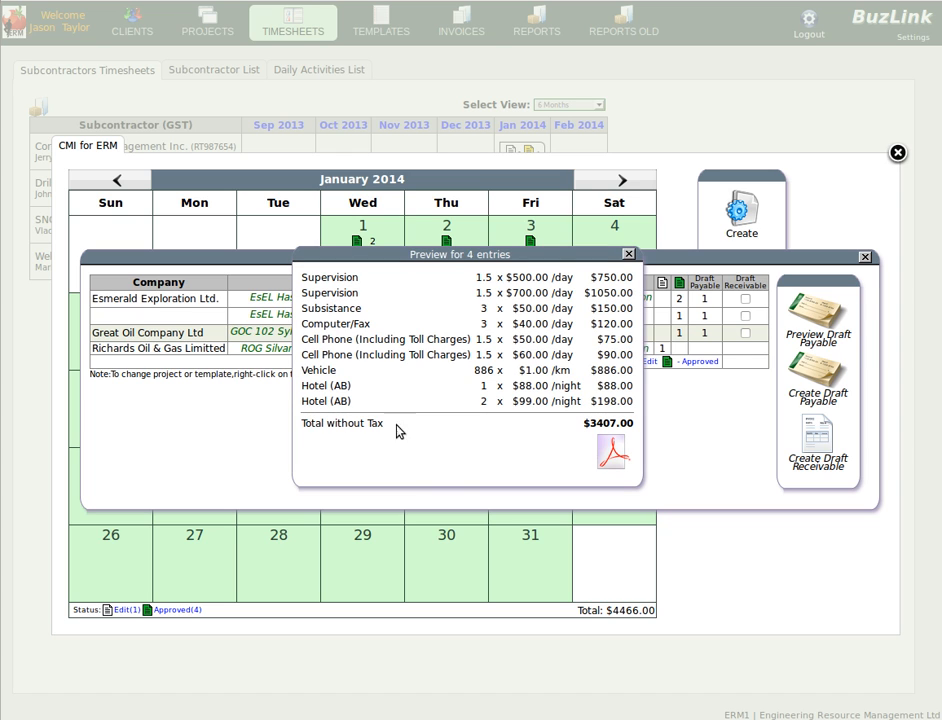
{"action": "left_click", "coordinate": [612, 452]}
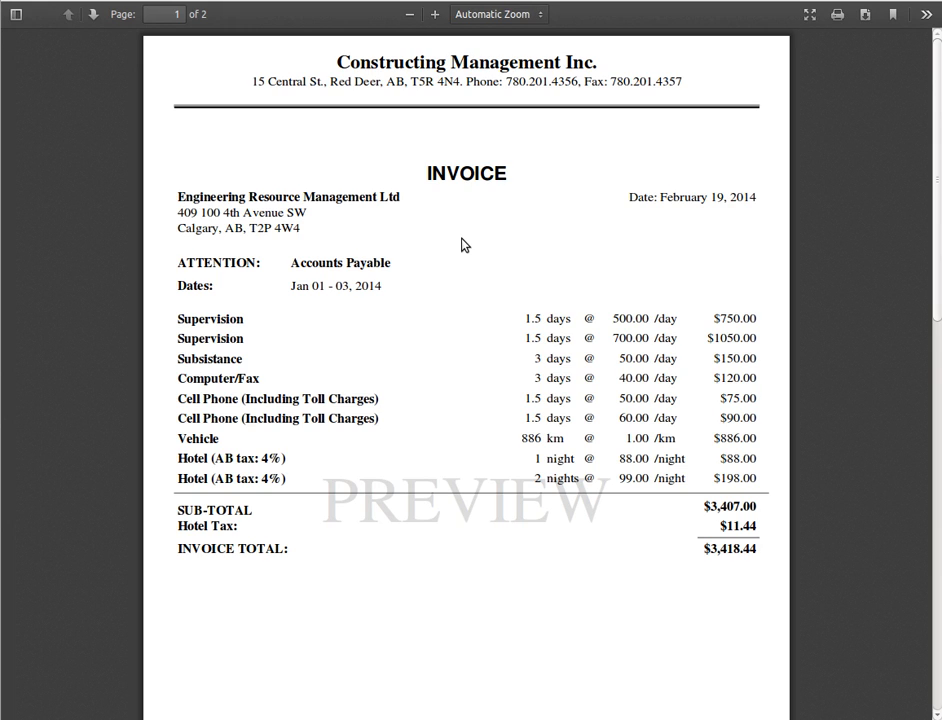
{"action": "scroll", "coordinate": [462, 245], "scroll_direction": "down", "scroll_amount": 10}
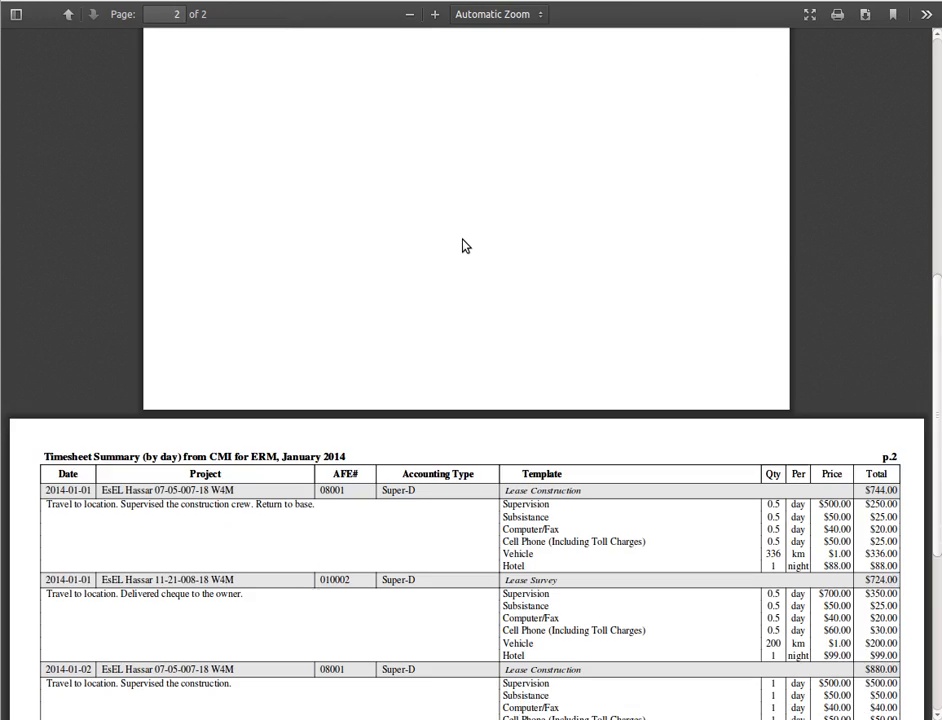
Scroll through the PDF invoice preview and close the draft payable preview
{"action": "scroll", "coordinate": [462, 245], "scroll_direction": "down", "scroll_amount": 5}
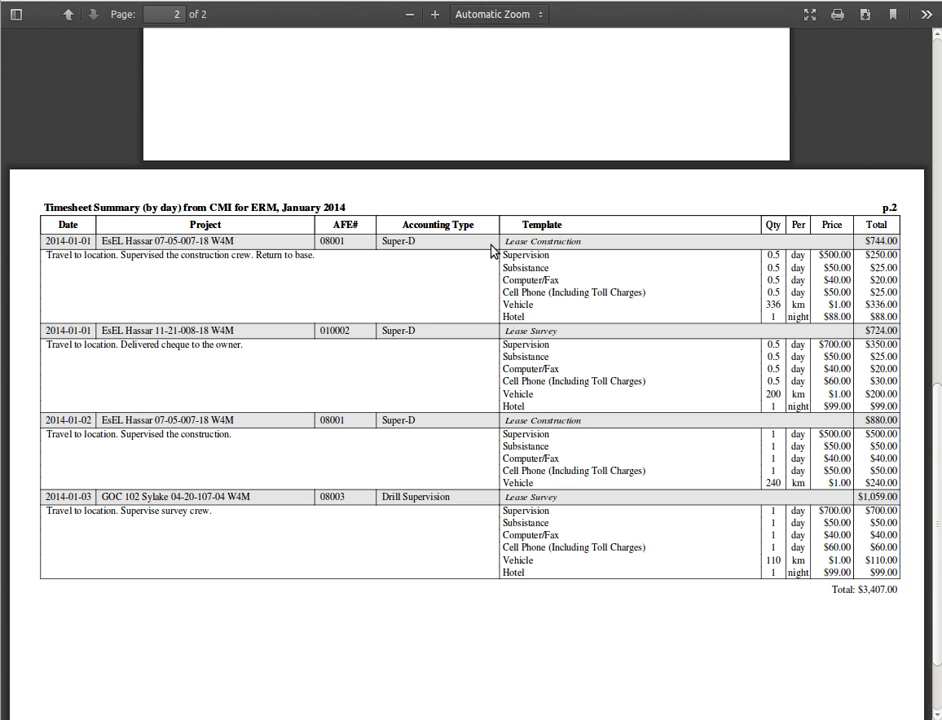
{"action": "scroll", "coordinate": [525, 333], "scroll_direction": "up", "scroll_amount": 3}
{"action": "scroll", "coordinate": [529, 333], "scroll_direction": "up", "scroll_amount": 10}
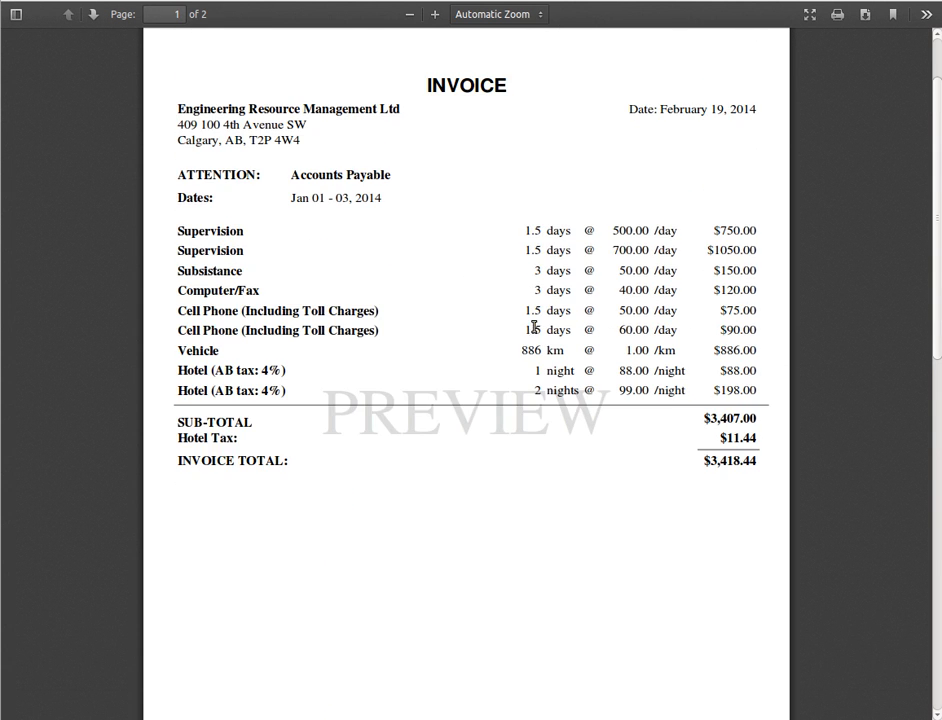
{"action": "left_click", "coordinate": [536, 1]}
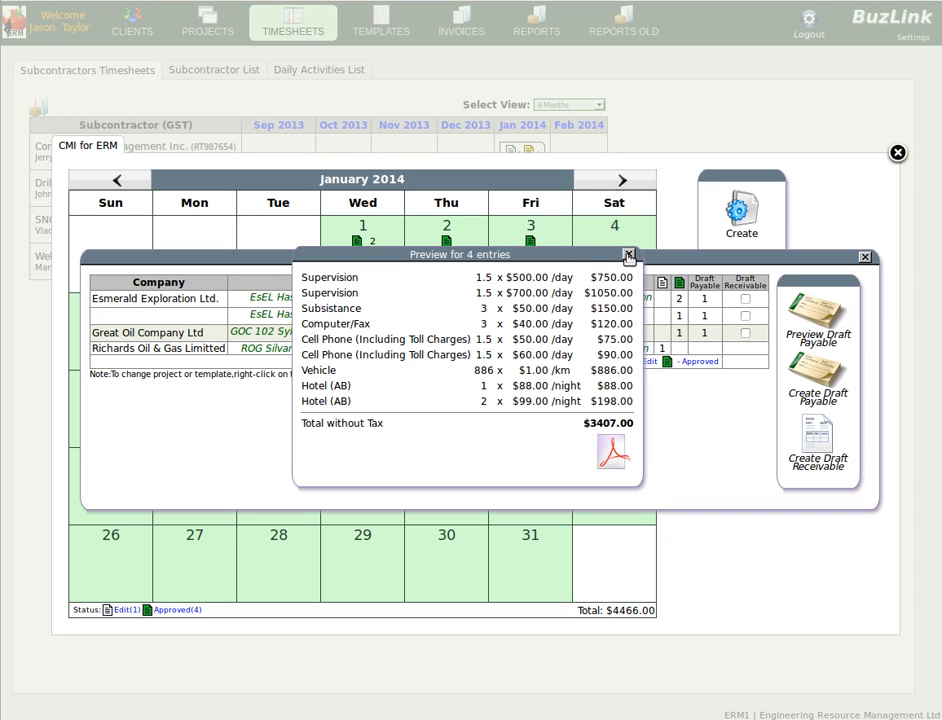
{"action": "left_click", "coordinate": [628, 255]}
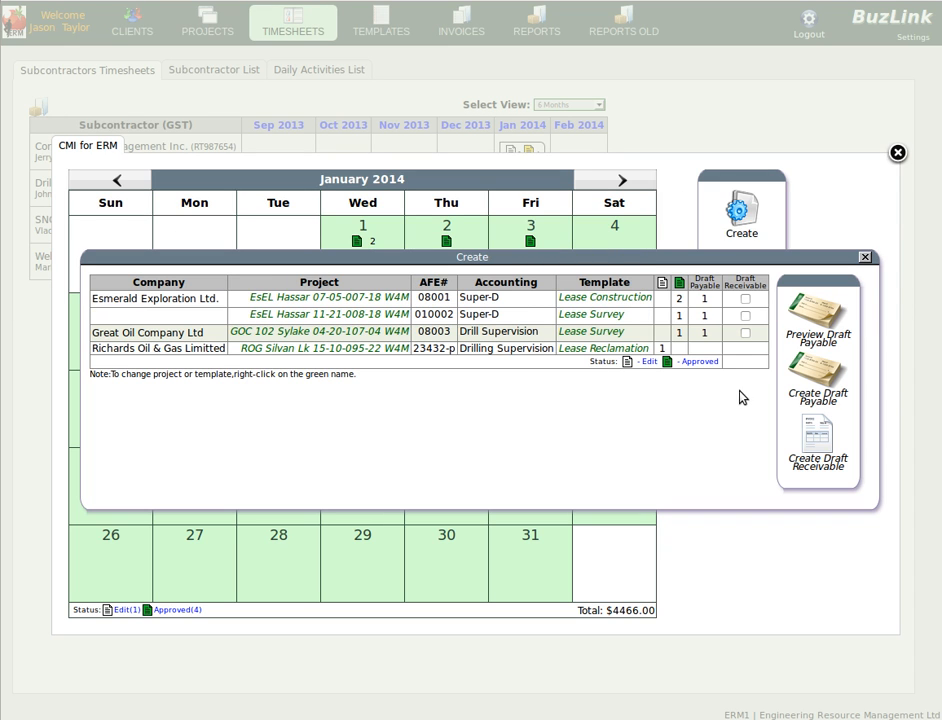
Create the draft payable for January 2014 dated the 31st and close the summary list
{"action": "left_click", "coordinate": [815, 375]}
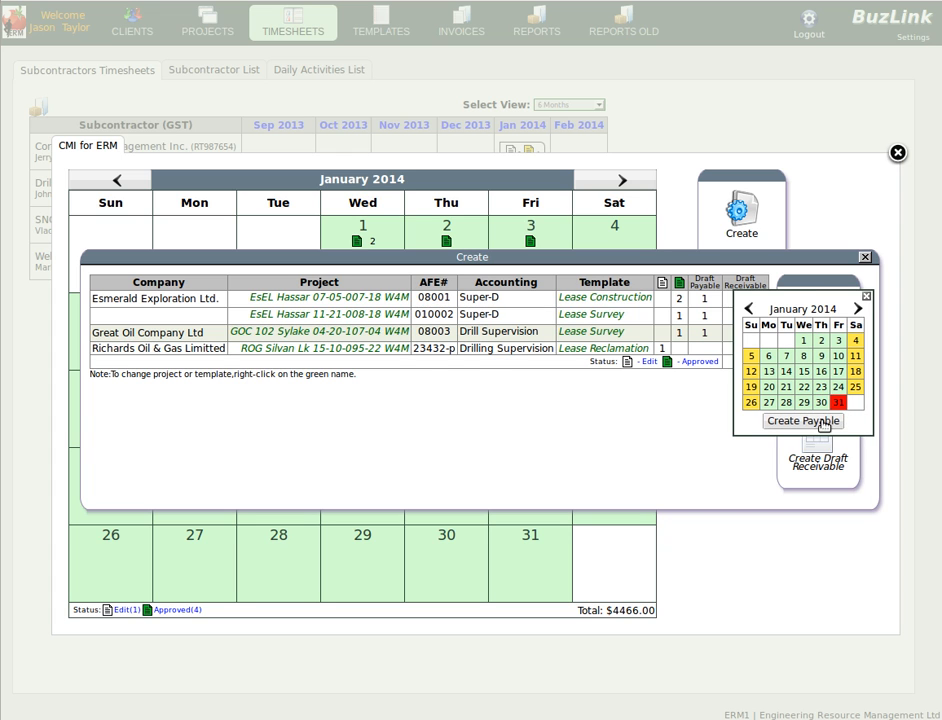
{"action": "left_click", "coordinate": [780, 421]}
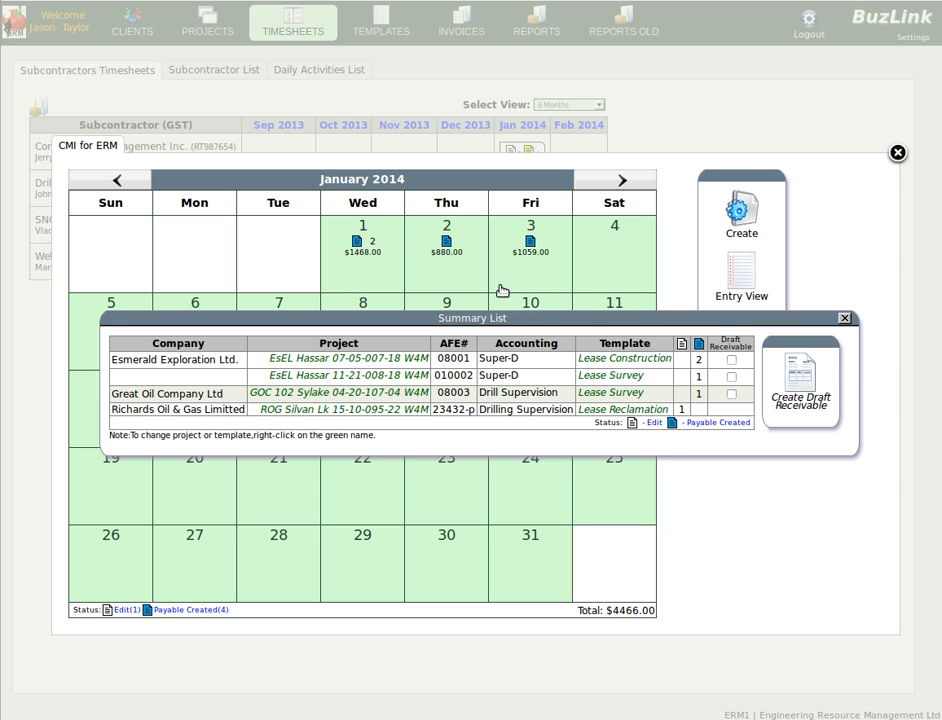
{"action": "left_click", "coordinate": [844, 318]}
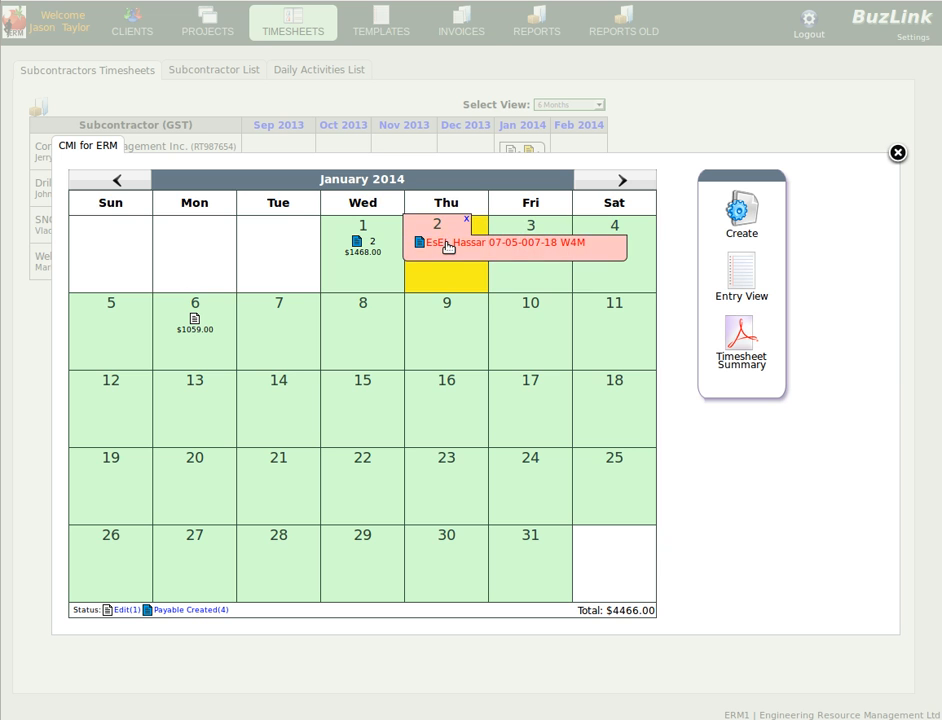
Open the 2014-01-02 entry, set Subsistence and Cell Phone quantities to 0.75, and close without saving
{"action": "left_click", "coordinate": [446, 246]}
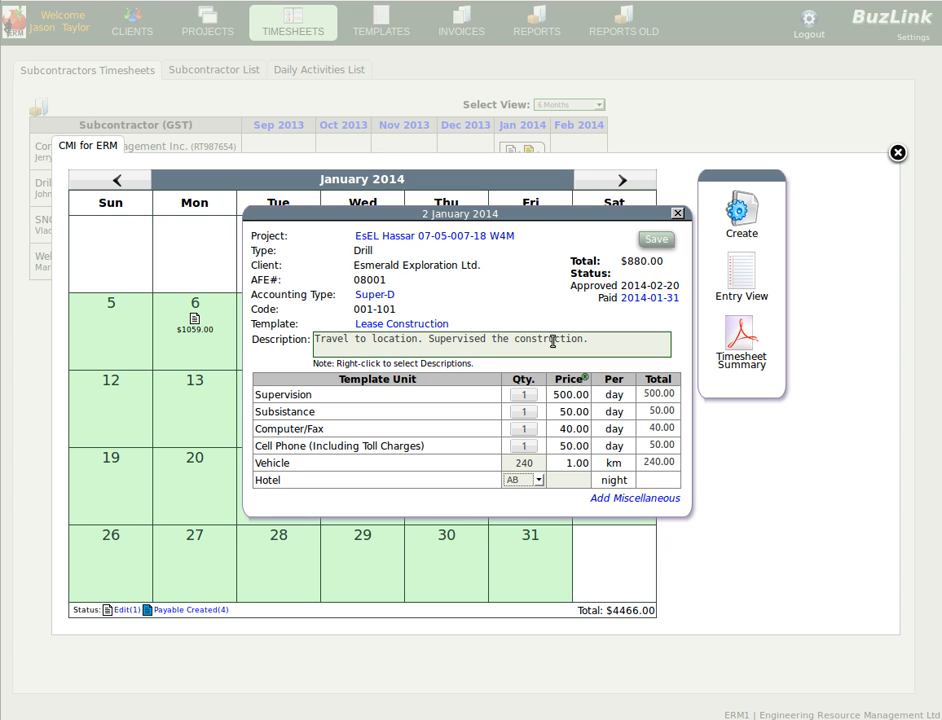
{"action": "left_click", "coordinate": [524, 412]}
{"action": "left_click", "coordinate": [524, 448]}
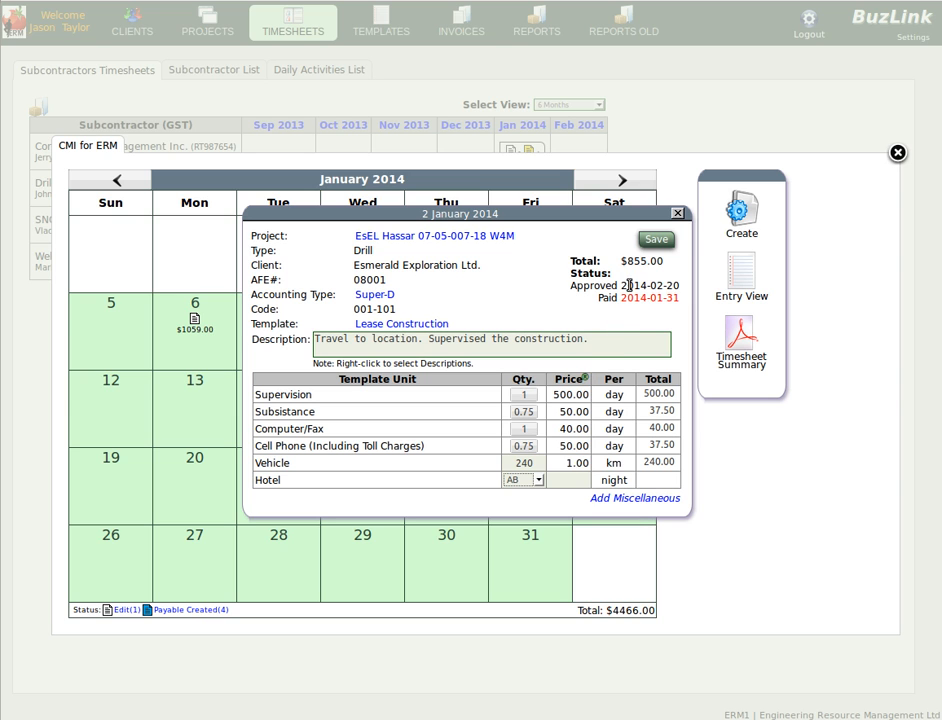
{"action": "left_click", "coordinate": [677, 214]}
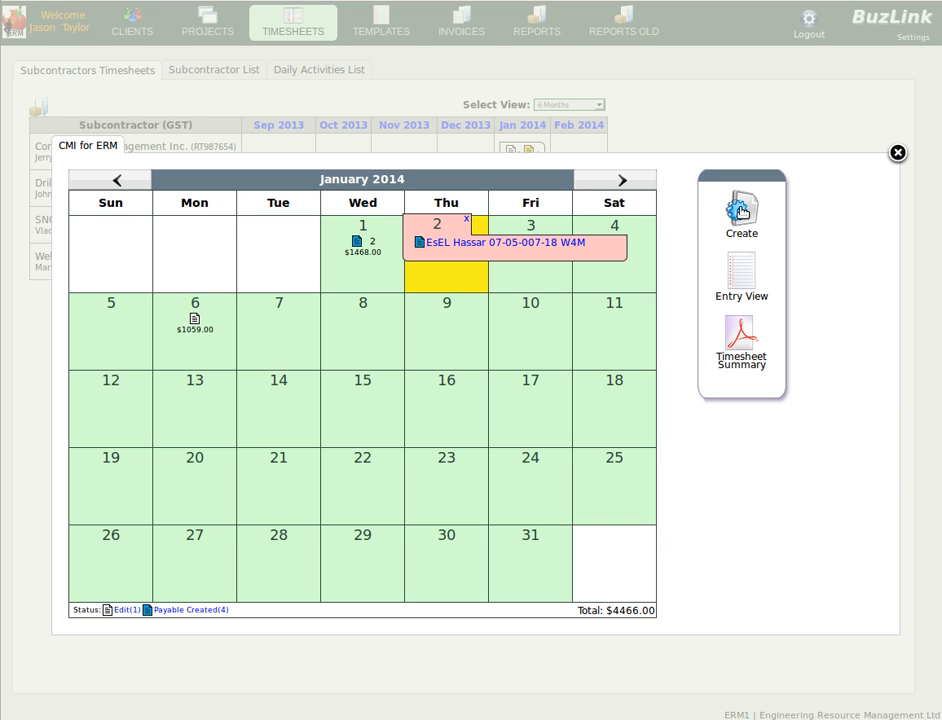
Select all three project rows for draft receivable and create the receivable dated 2014-01-31
{"action": "left_click", "coordinate": [741, 211]}
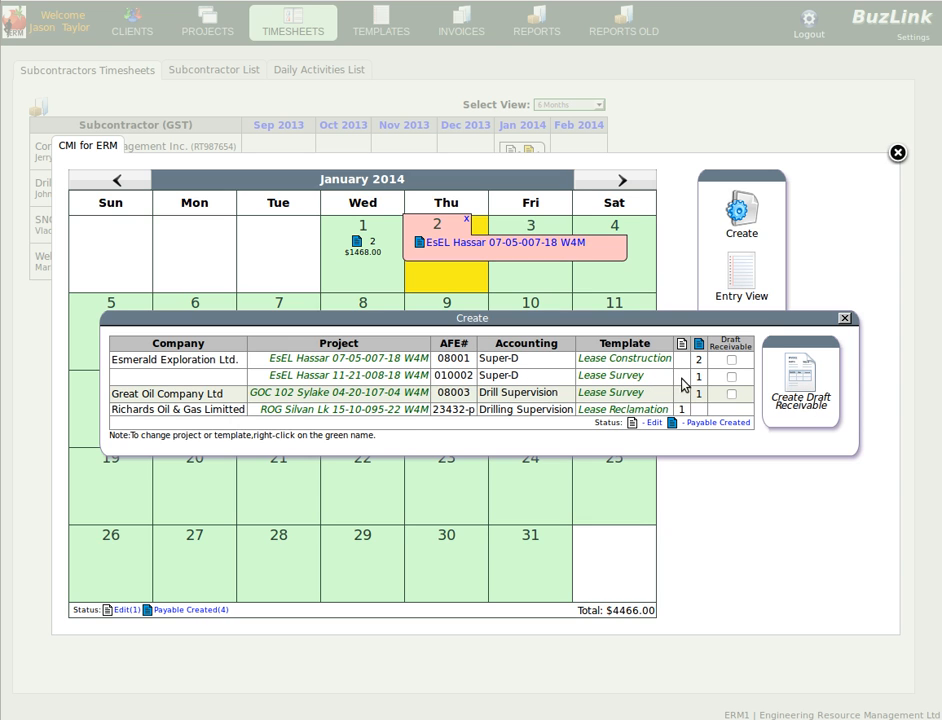
{"action": "left_click", "coordinate": [731, 359]}
{"action": "left_click", "coordinate": [731, 393]}
{"action": "left_click", "coordinate": [731, 377]}
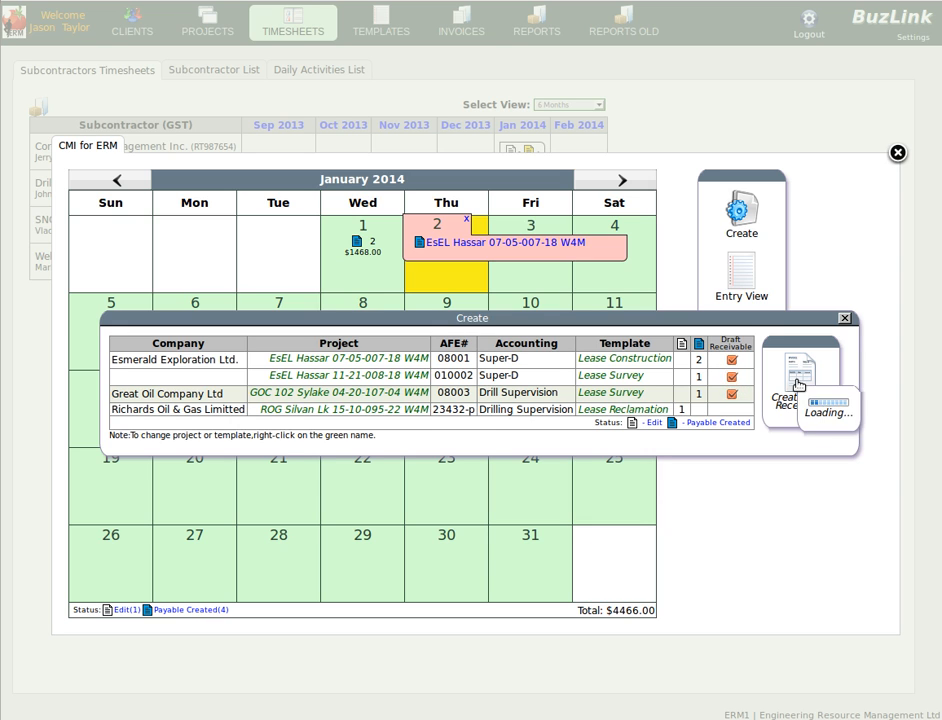
{"action": "left_click", "coordinate": [798, 385]}
{"action": "left_click", "coordinate": [820, 413]}
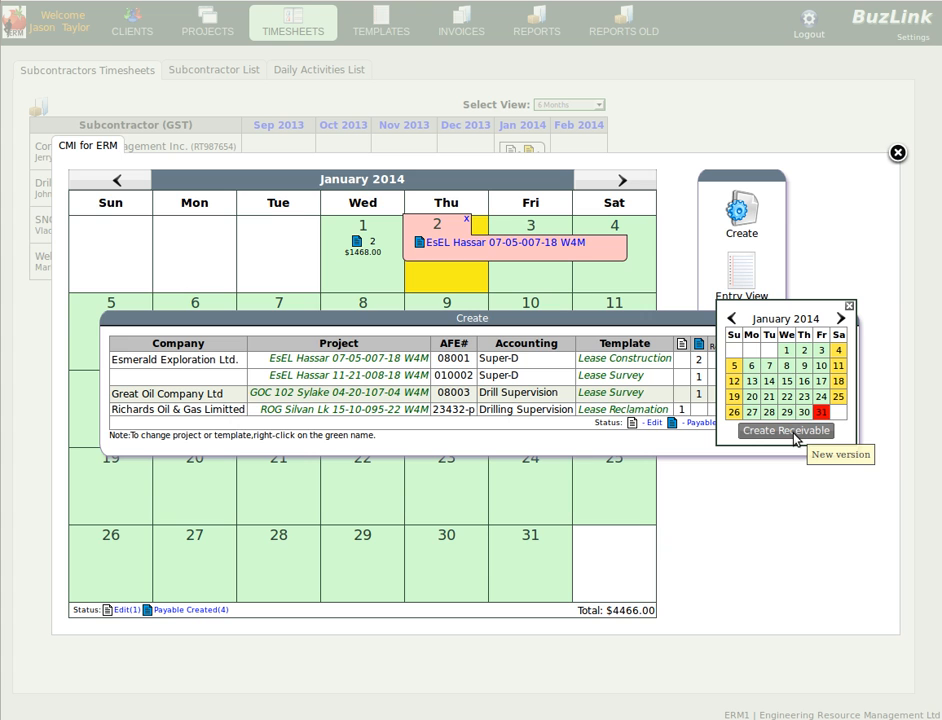
{"action": "left_click", "coordinate": [796, 431]}
{"action": "left_click", "coordinate": [617, 312]}
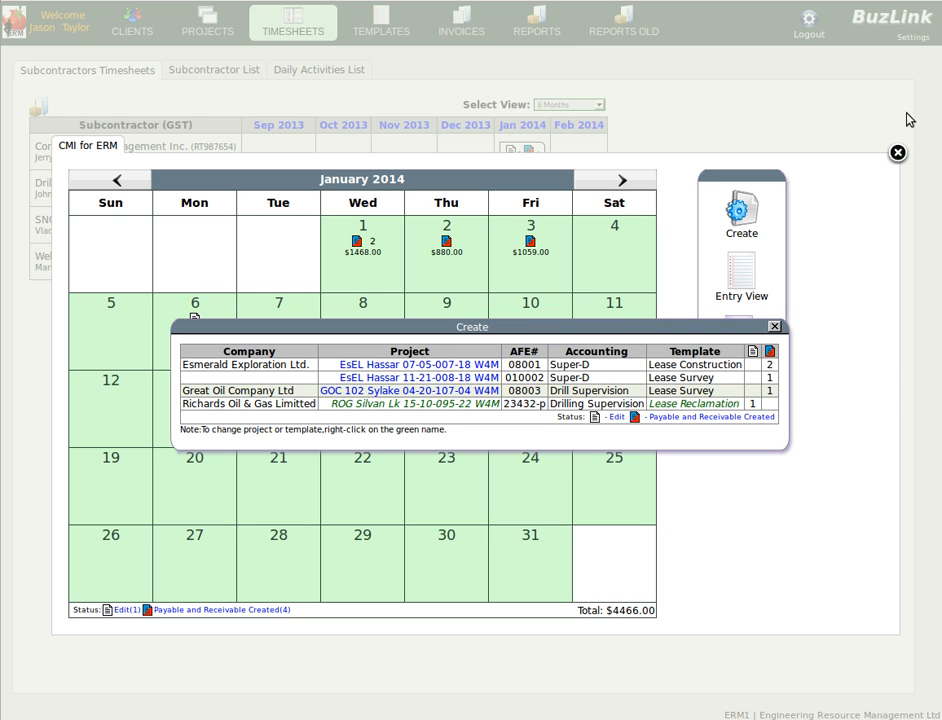
Close the calendar, review the draft receivable and draft payable invoices, and return to the timesheets overview
{"action": "left_click", "coordinate": [897, 154]}
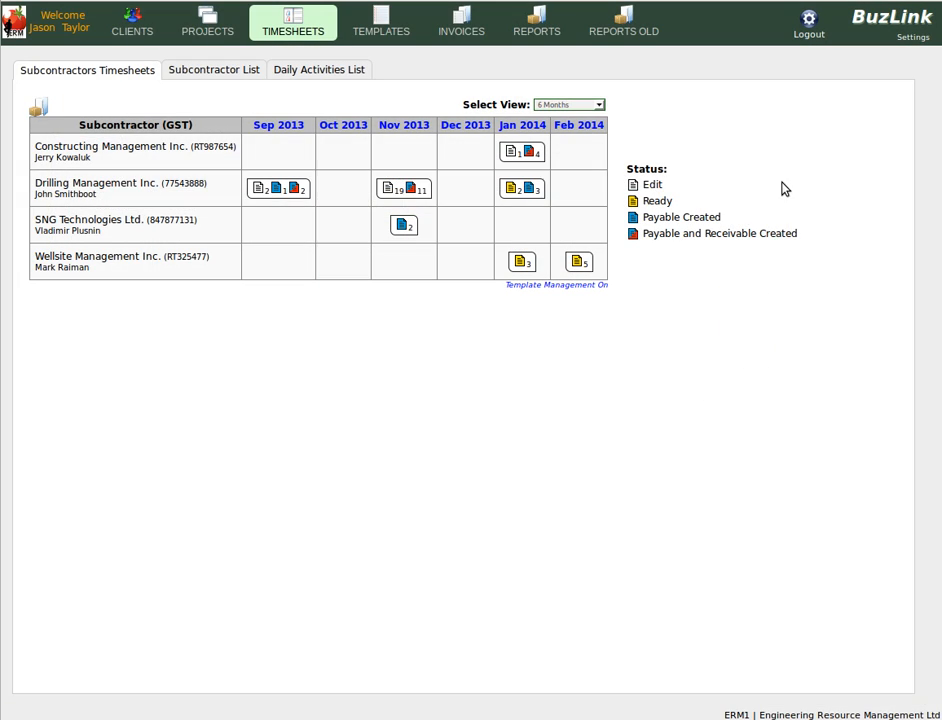
{"action": "mouse_move", "coordinate": [458, 29]}
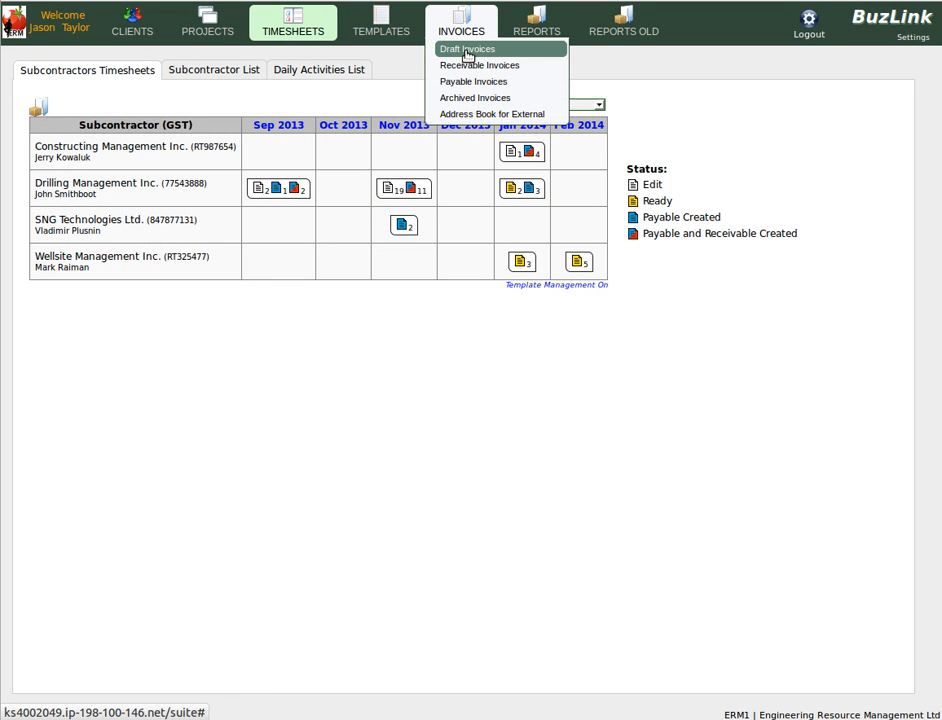
{"action": "left_click", "coordinate": [466, 52]}
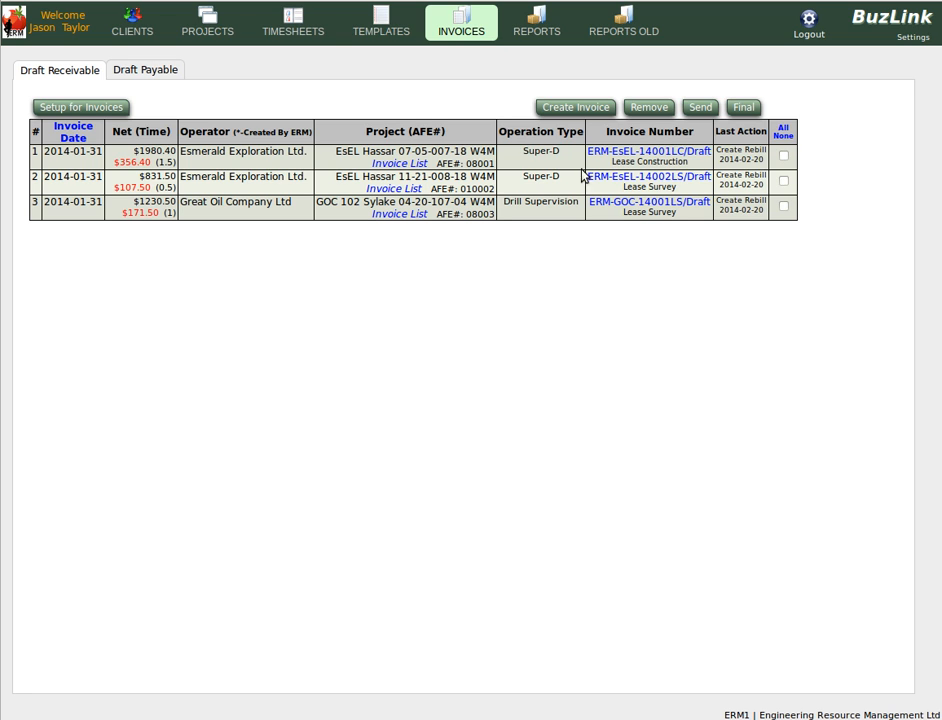
{"action": "left_click", "coordinate": [145, 71]}
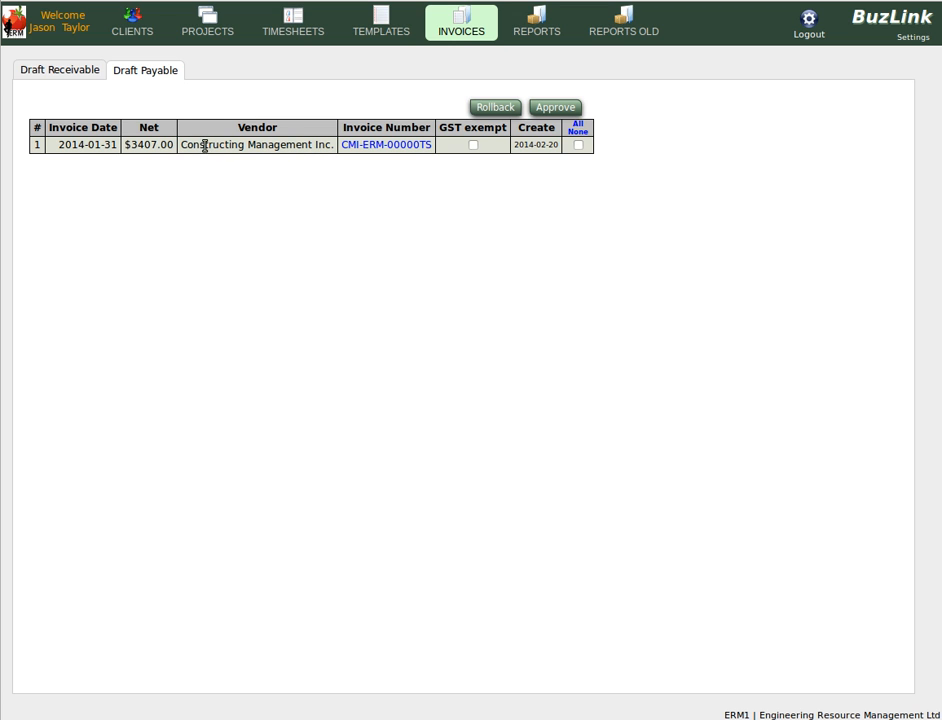
{"action": "left_click", "coordinate": [292, 33]}
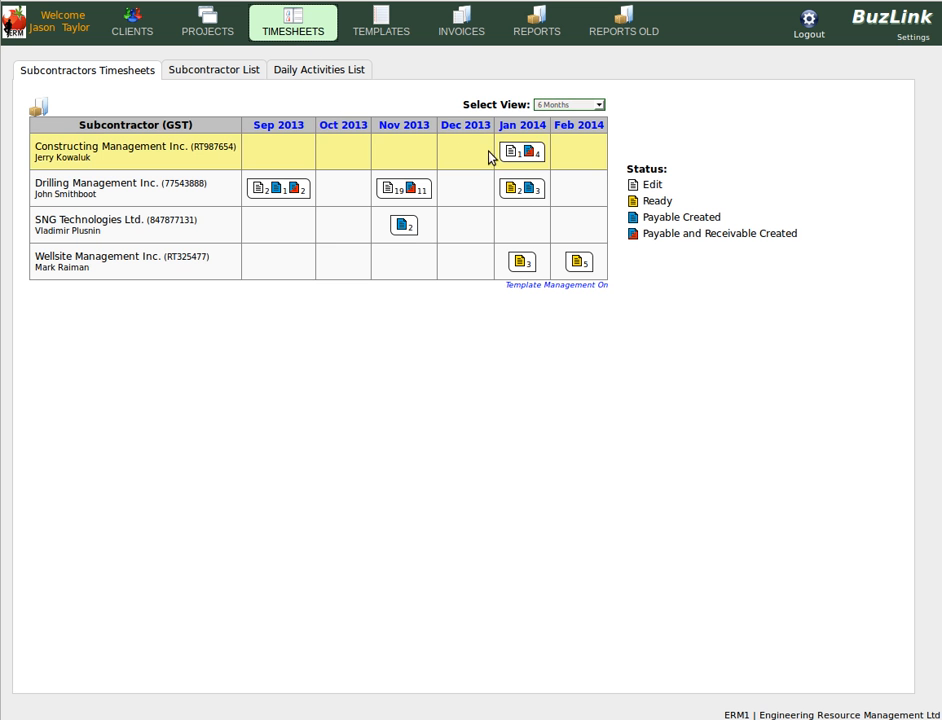